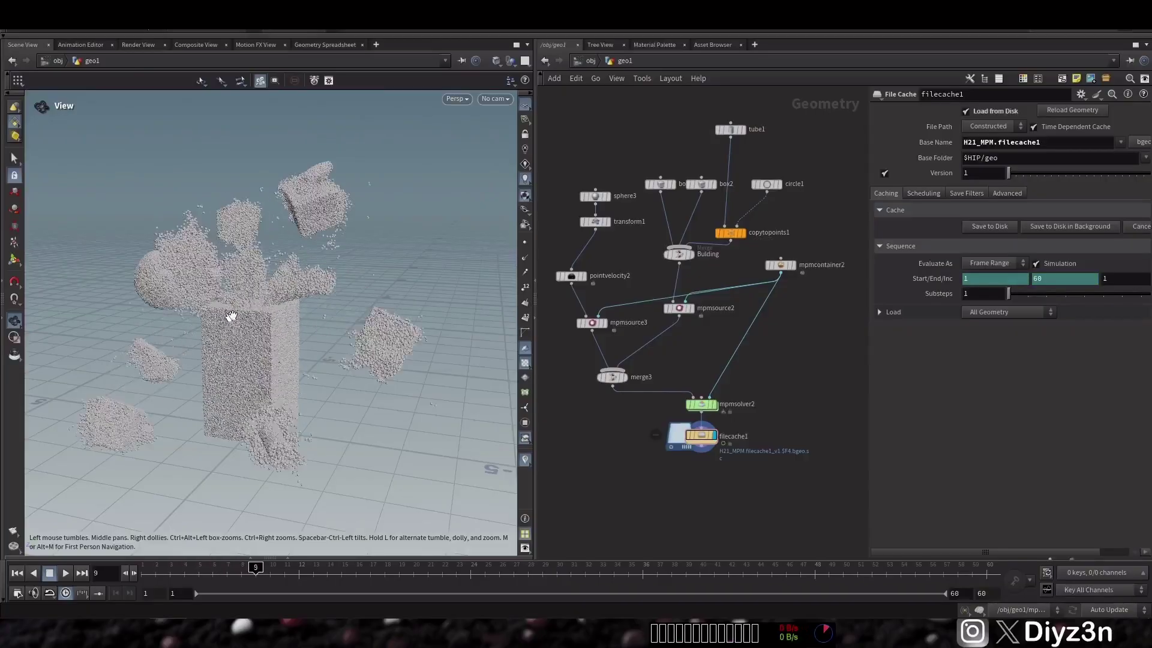
# - Add an MPM Debris Source node fed by filecache1 and display its output
pyautogui.moveTo(244, 298); pyautogui.dragTo(288, 276)
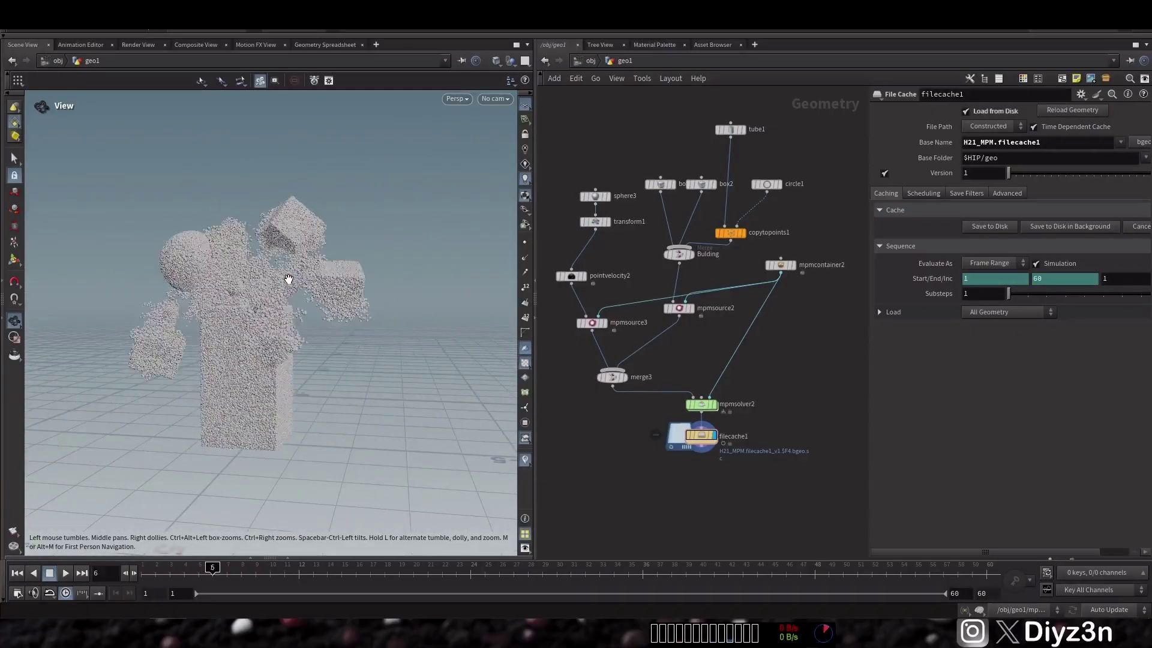
pyautogui.scroll(5, 665, 483)
pyautogui.press('Tab')
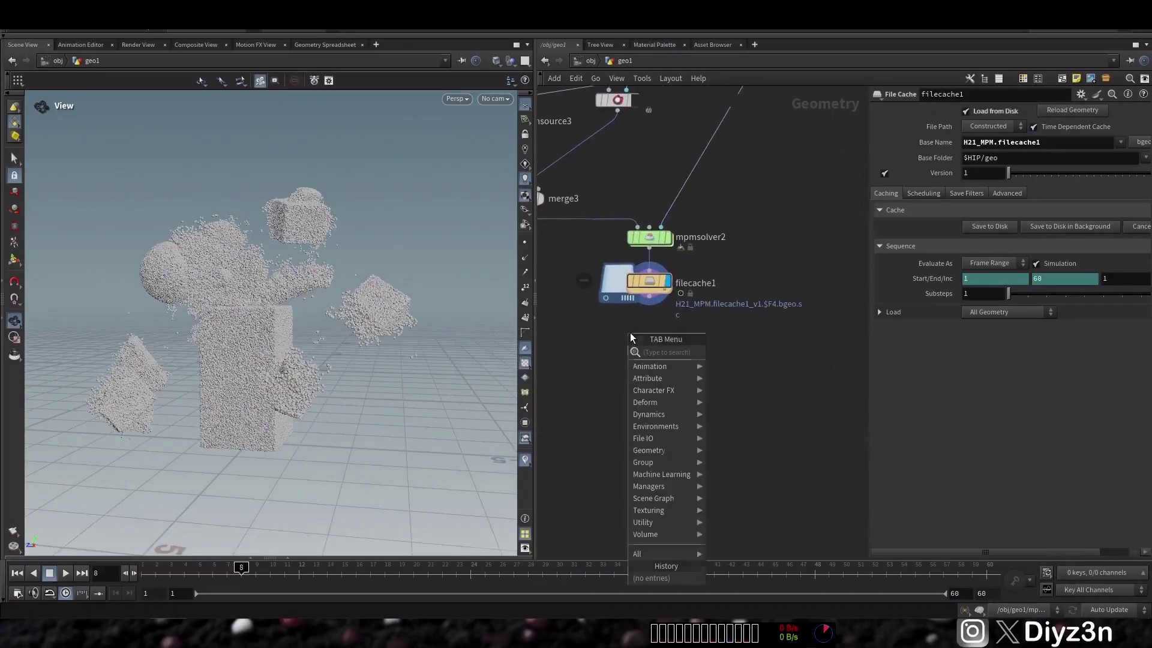
pyautogui.moveTo(658, 405)
pyautogui.moveTo(726, 476)
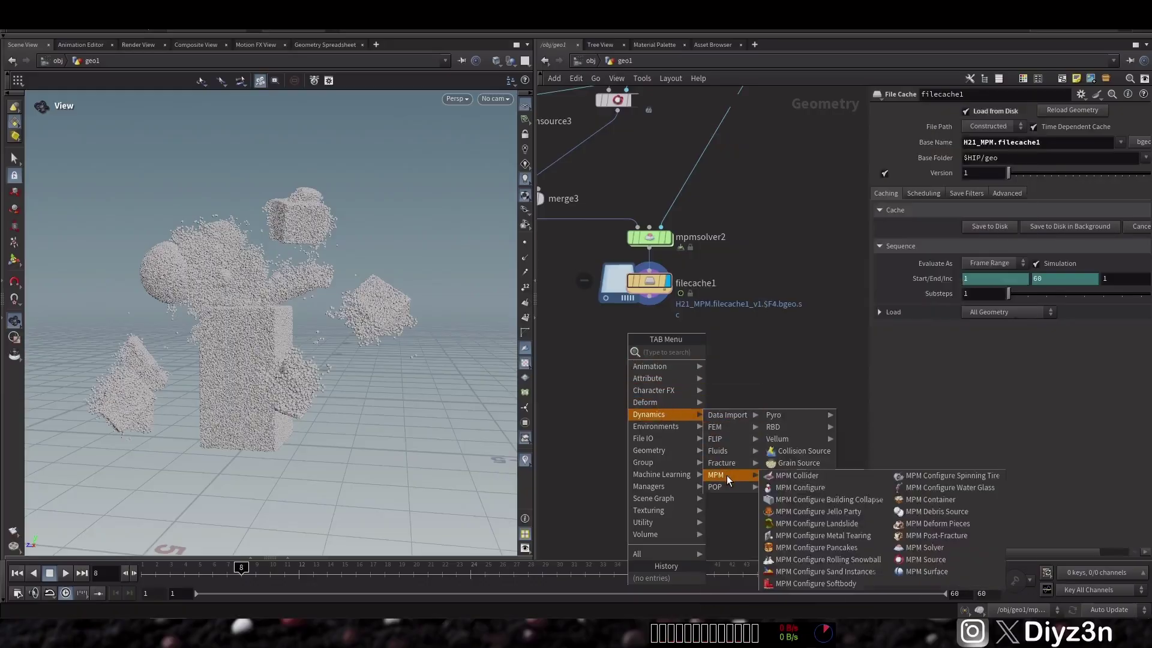
pyautogui.click(954, 511)
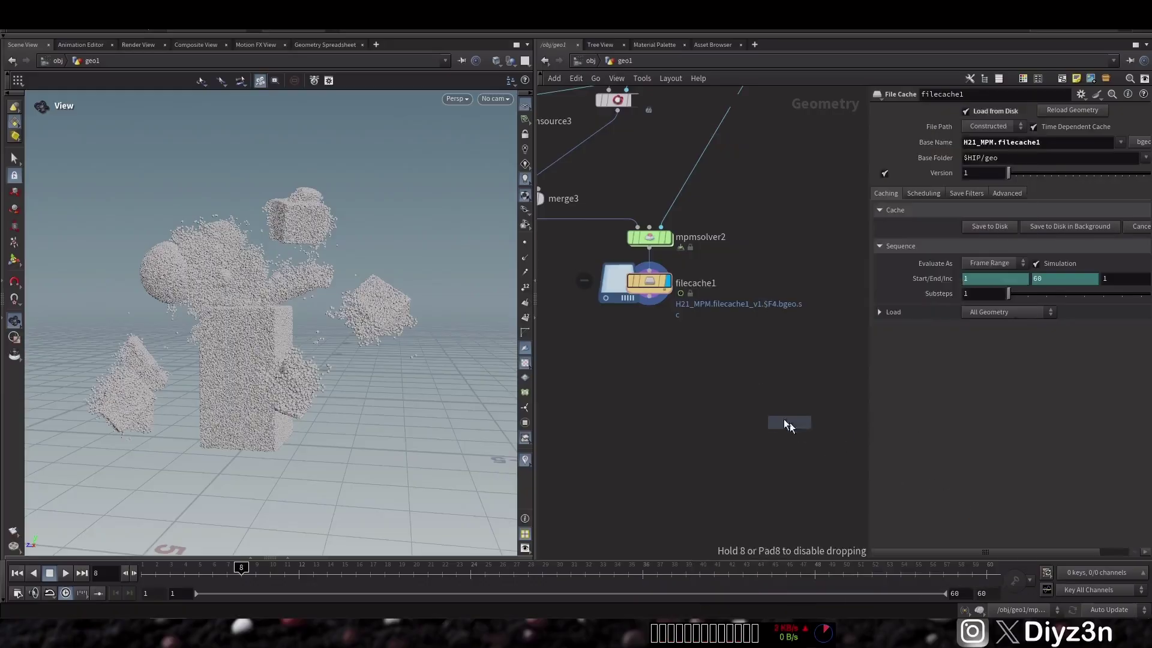
pyautogui.click(646, 361)
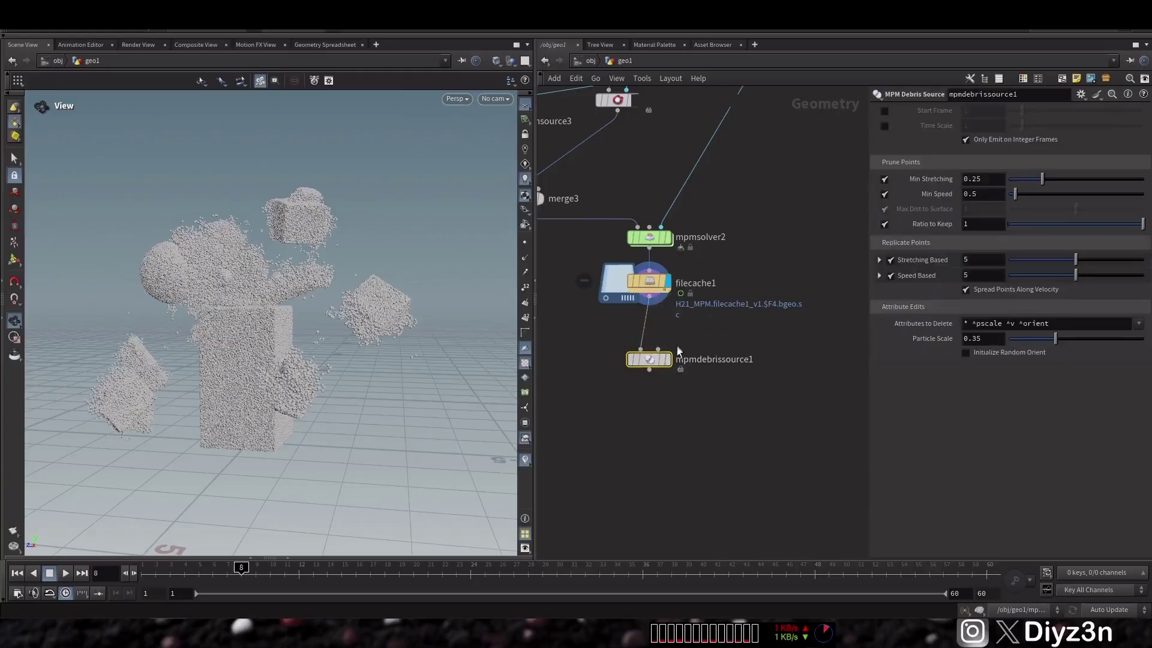
pyautogui.click(661, 360)
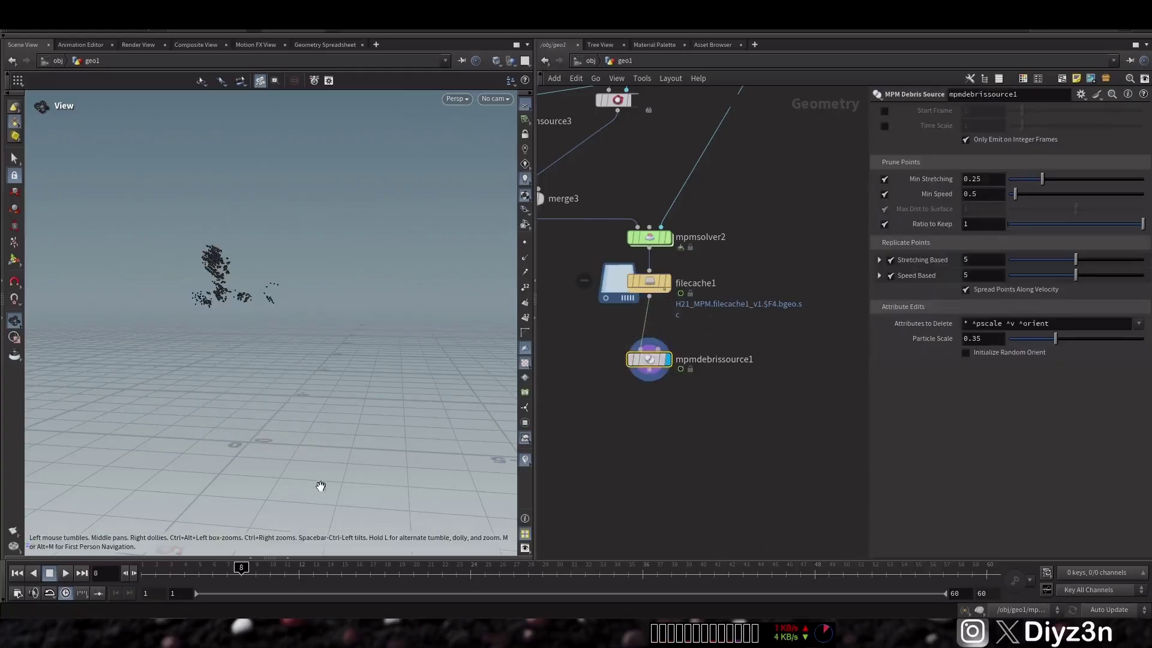
# - Go to frame 2 to view the debris points and offset the debris source node from the filecache1 chain
pyautogui.hotkey('ctrl', 'Up')
pyautogui.press('Right')
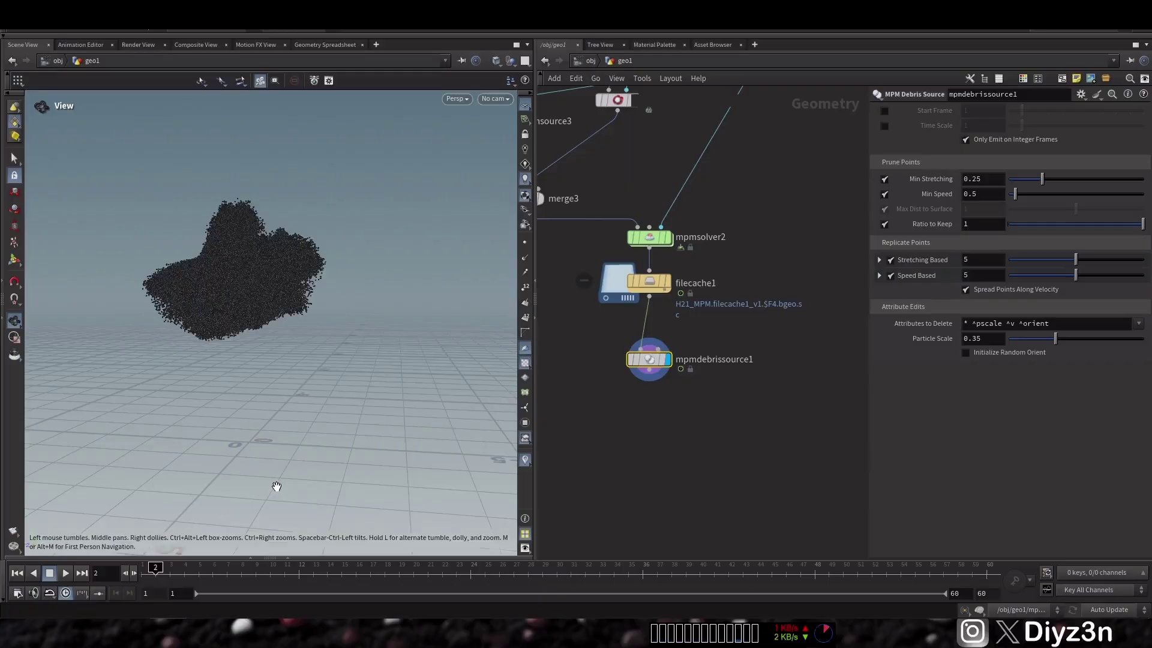
pyautogui.moveTo(648, 359); pyautogui.dragTo(691, 359)
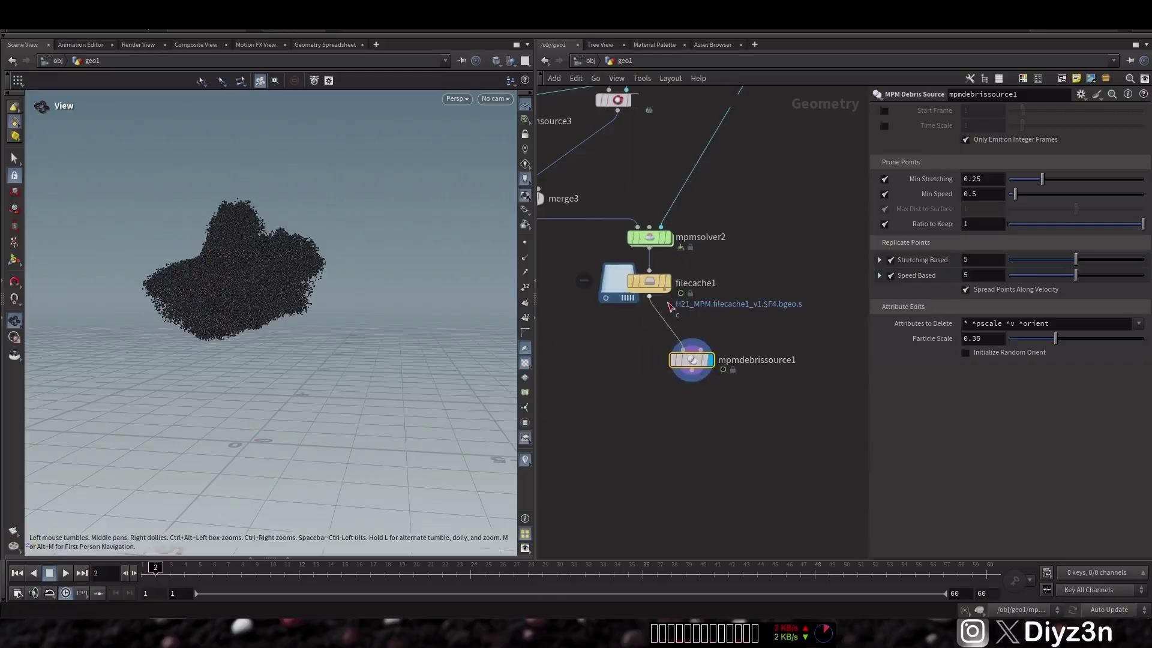
pyautogui.click(672, 259)
pyautogui.click(712, 359)
pyautogui.scroll(3, 327, 228)
pyautogui.scroll(1, 327, 228)
pyautogui.moveTo(698, 362); pyautogui.dragTo(720, 351)
# - Merge filecache1 and mpmdebrissource1 with a Merge node below them and display the combined result
pyautogui.press('Tab')
pyautogui.write('mer')
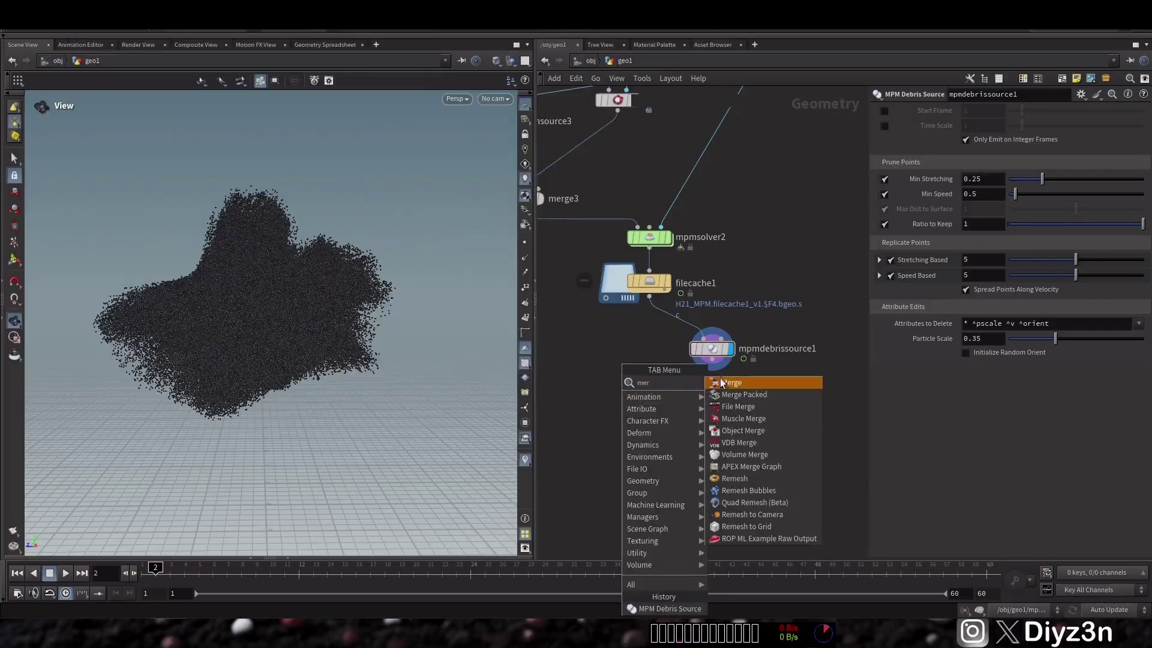
pyautogui.click(721, 381)
pyautogui.click(617, 425)
pyautogui.moveTo(618, 414); pyautogui.dragTo(646, 456)
pyautogui.click(655, 459)
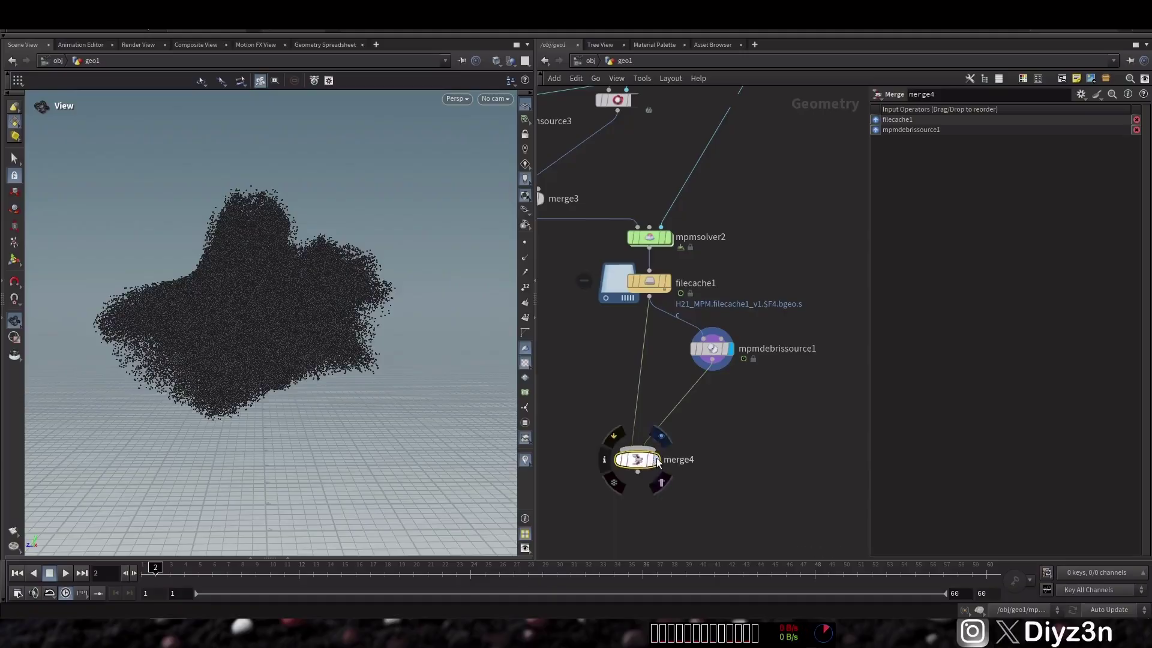
# - Insert a Color node between mpmdebrissource1 and merge4 and set its color to pure blue (0, 0, 1)
pyautogui.press('Tab')
pyautogui.write('colo')
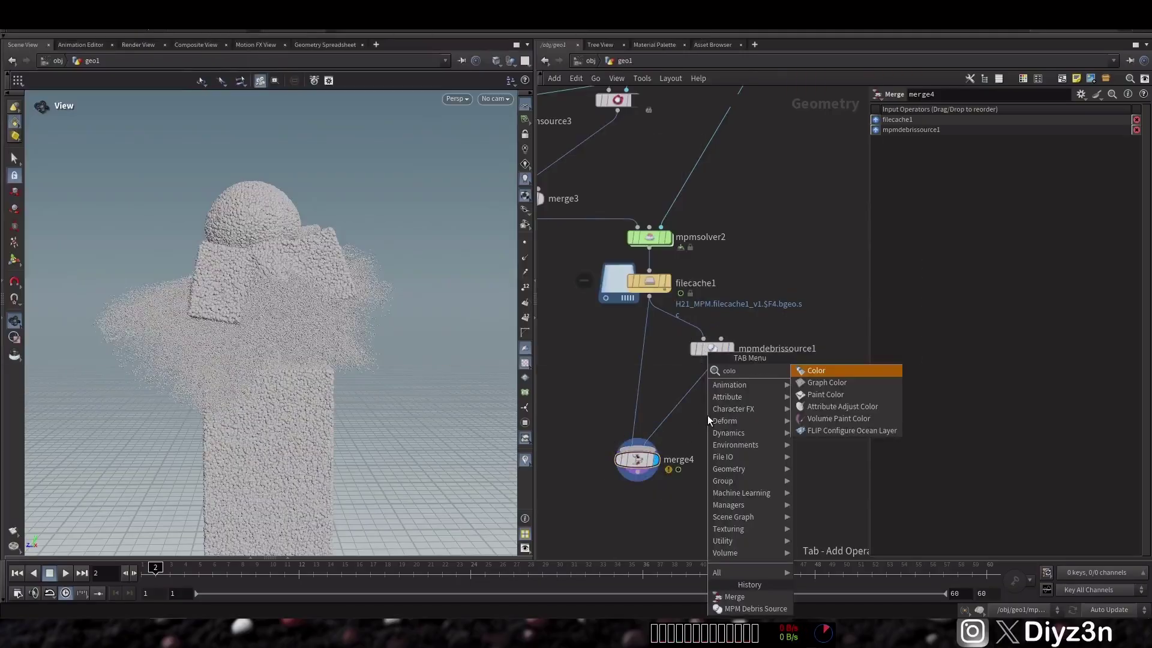
pyautogui.click(816, 370)
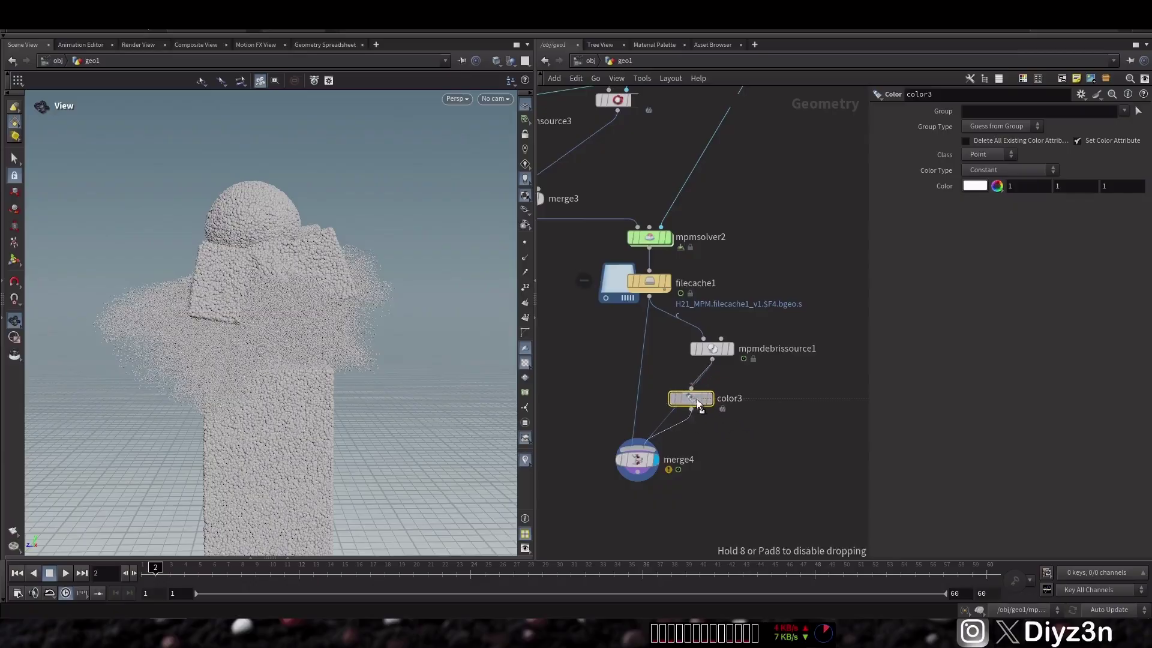
pyautogui.click(714, 397)
pyautogui.click(975, 186)
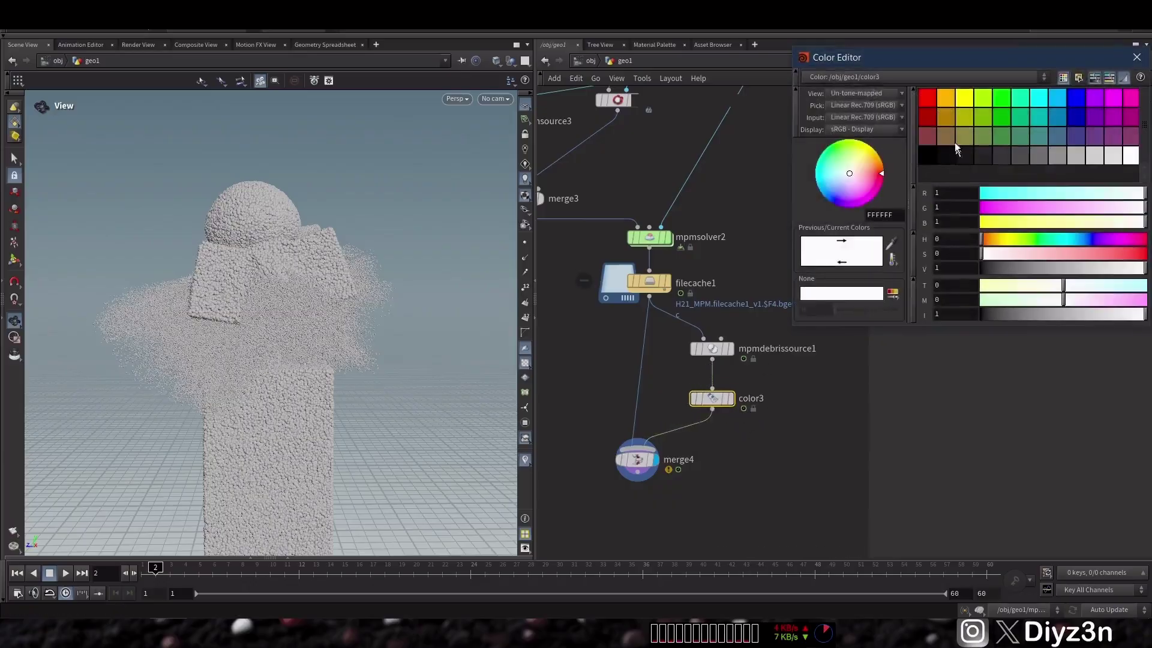
pyautogui.click(1080, 104)
pyautogui.click(1136, 57)
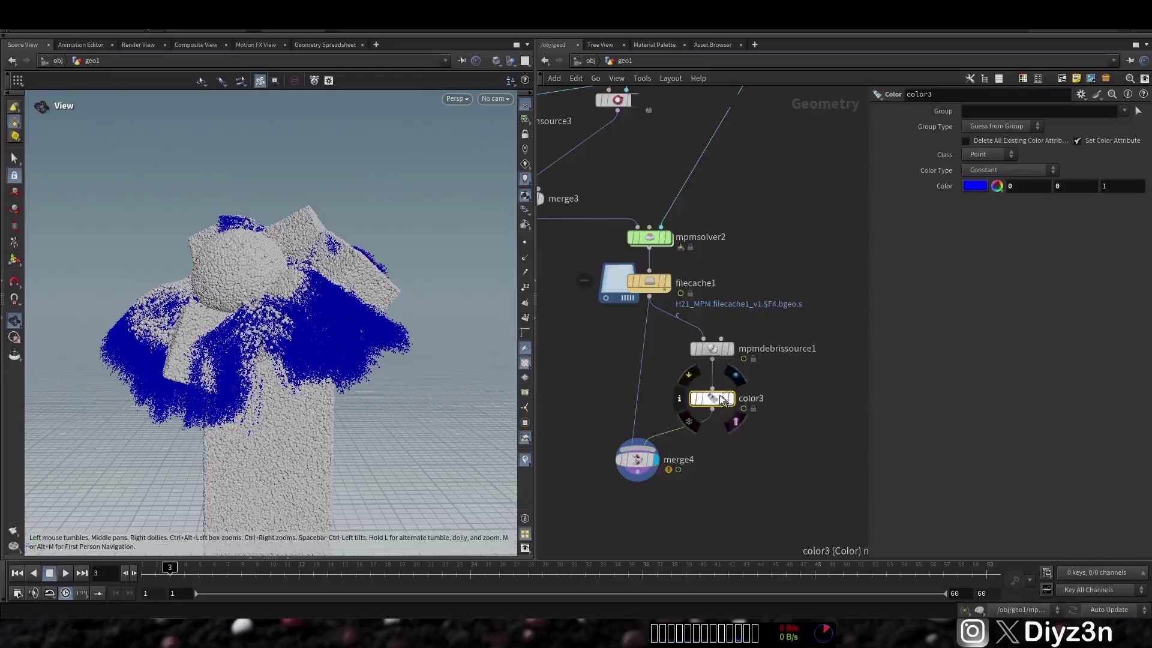
# - Turn off Spread Points Along Velocity on mpmdebrissource1 and inspect the blue debris points against the cached particles
pyautogui.click(713, 348)
pyautogui.click(966, 290)
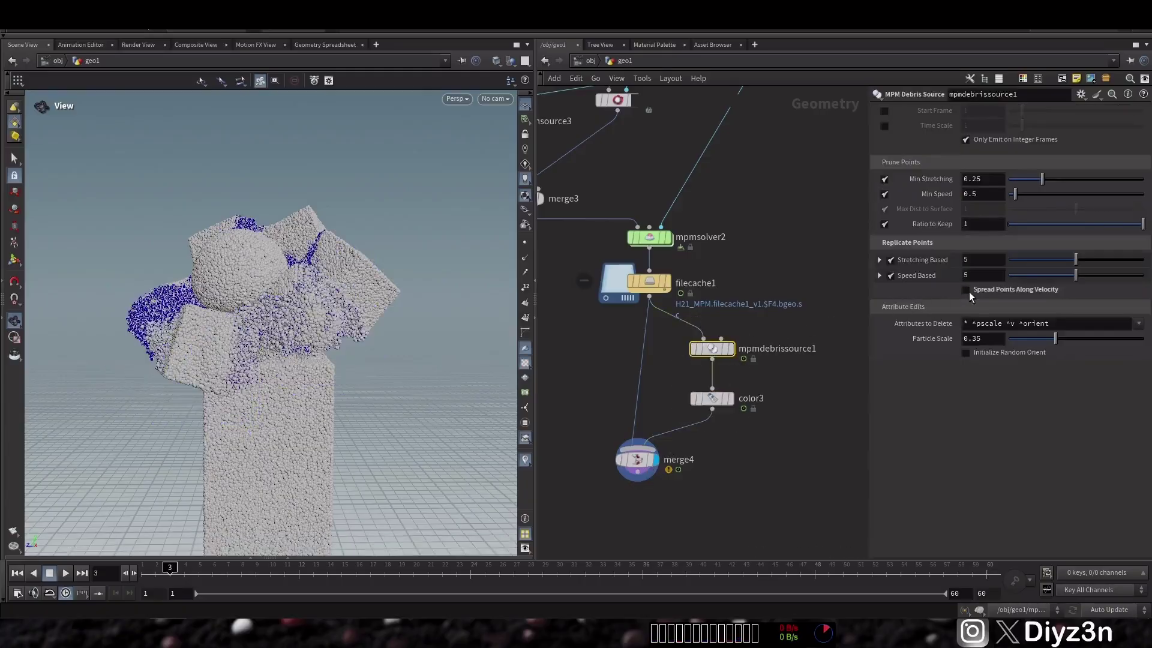
pyautogui.moveTo(332, 259)
pyautogui.mouseDown()
pyautogui.moveTo(189, 259)
pyautogui.moveTo(261, 215)
pyautogui.moveTo(326, 265)
pyautogui.mouseUp()
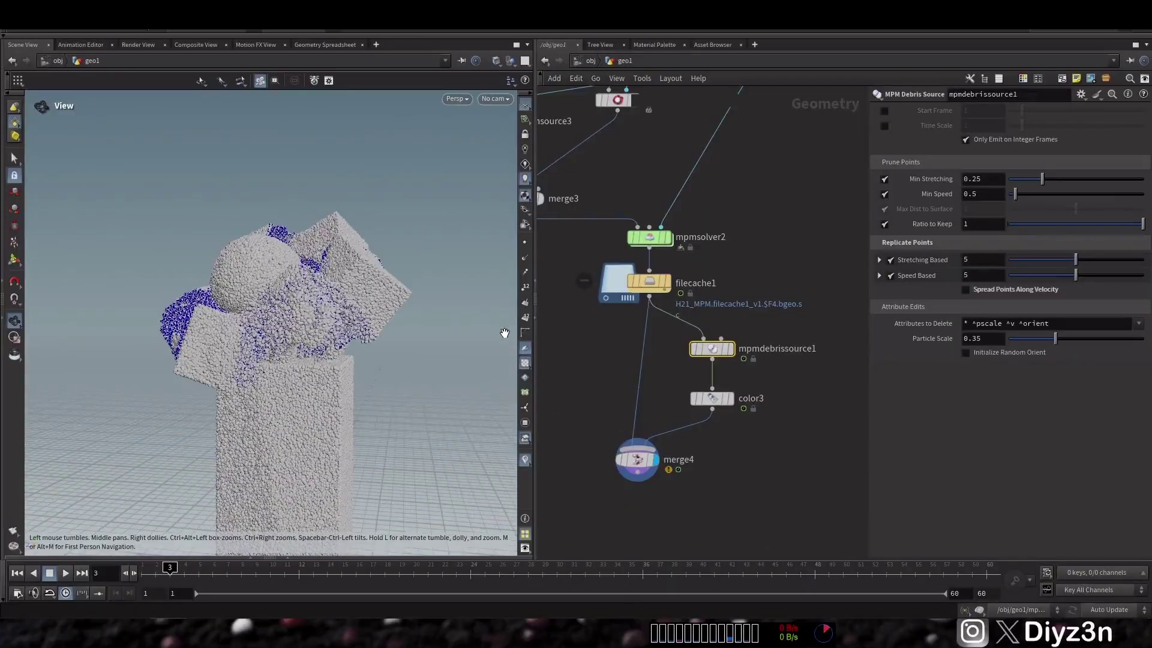
pyautogui.moveTo(394, 234); pyautogui.dragTo(397, 294)
pyautogui.scroll(3, 391, 370)
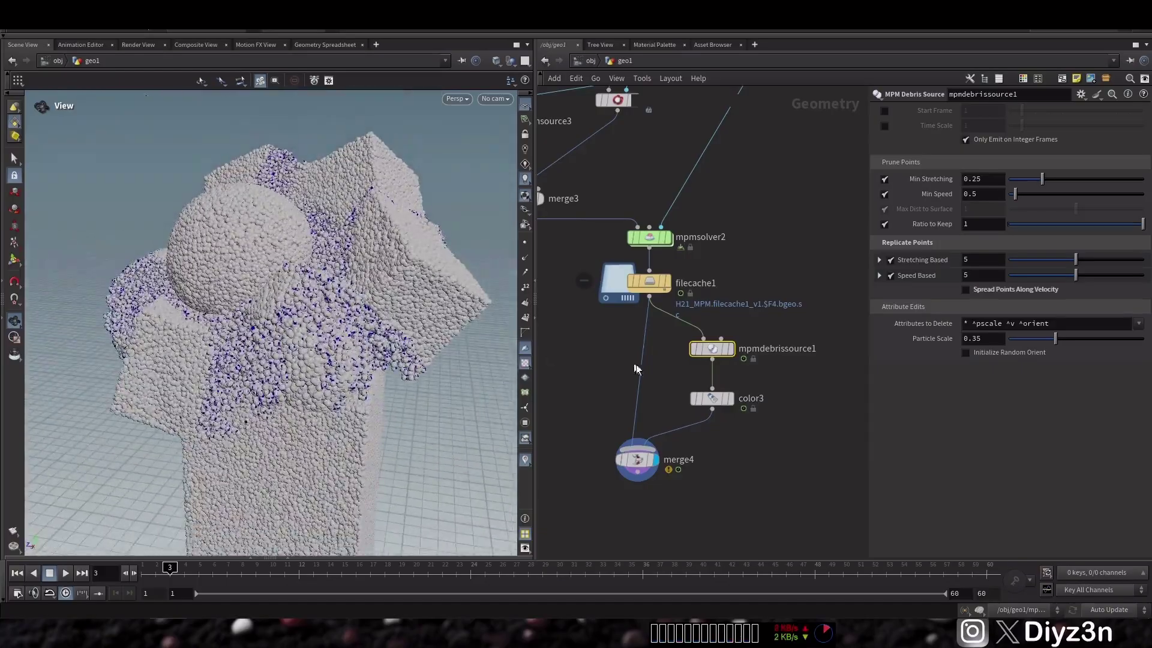
# - Tune the displayed debris source: Min Stretching 0.348, Ratio to Keep 0.335, Stretching Based 4.91, Speed Based 5.09, Particle Scale 0.487
pyautogui.click(736, 378)
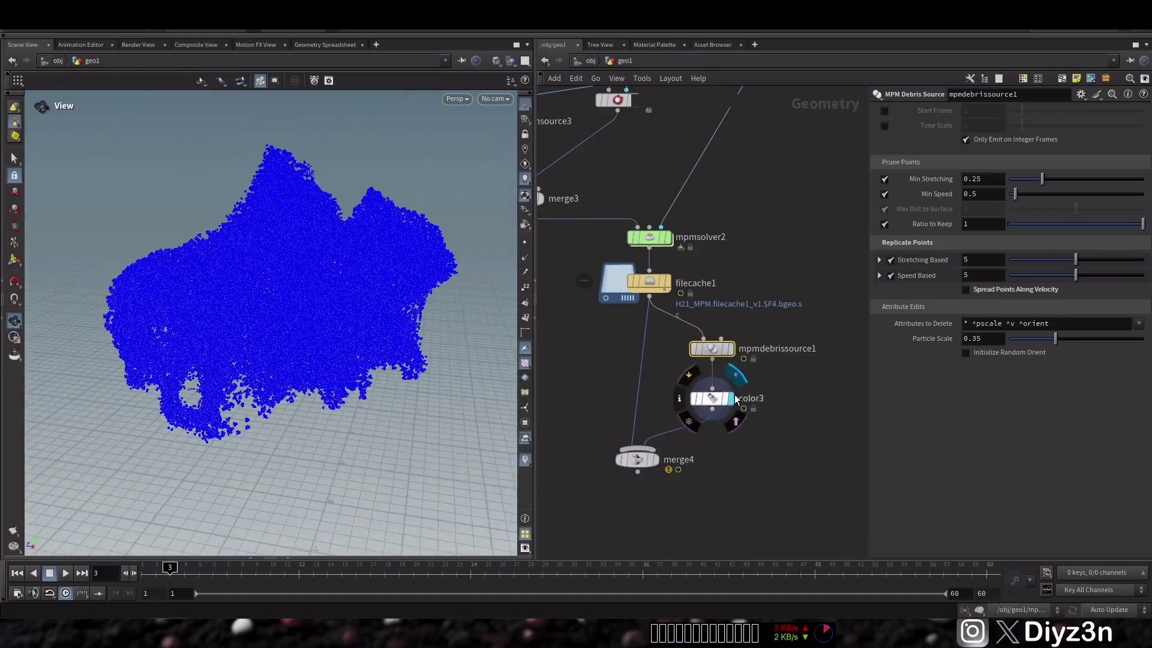
pyautogui.click(732, 349)
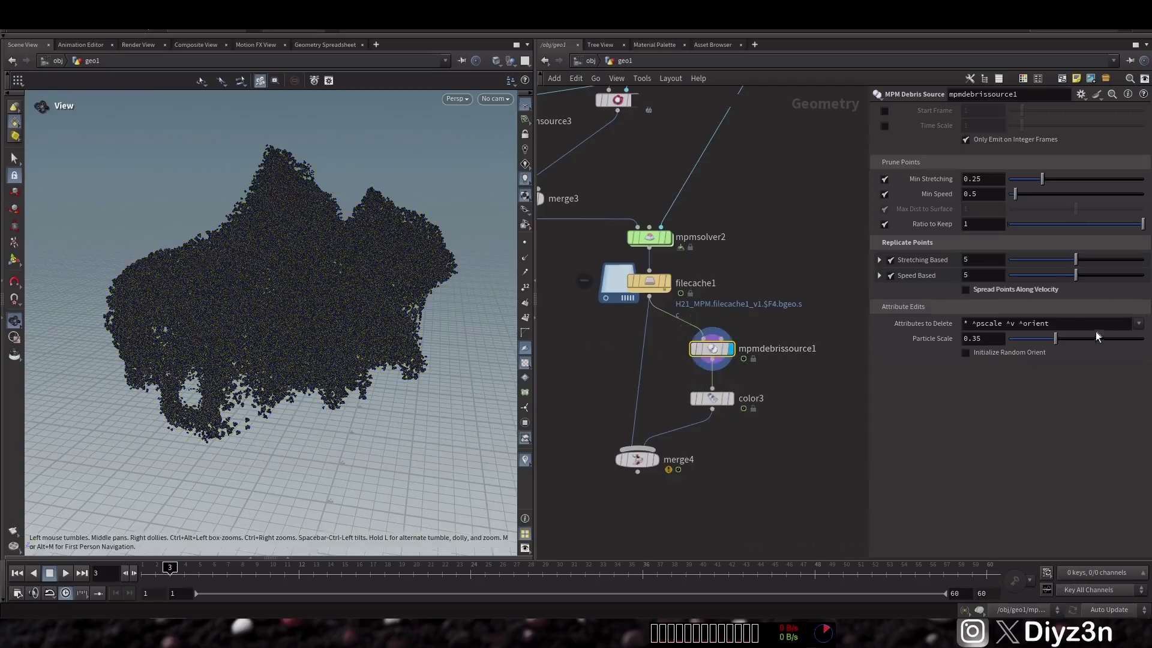
pyautogui.moveTo(1096, 332); pyautogui.dragTo(1074, 339)
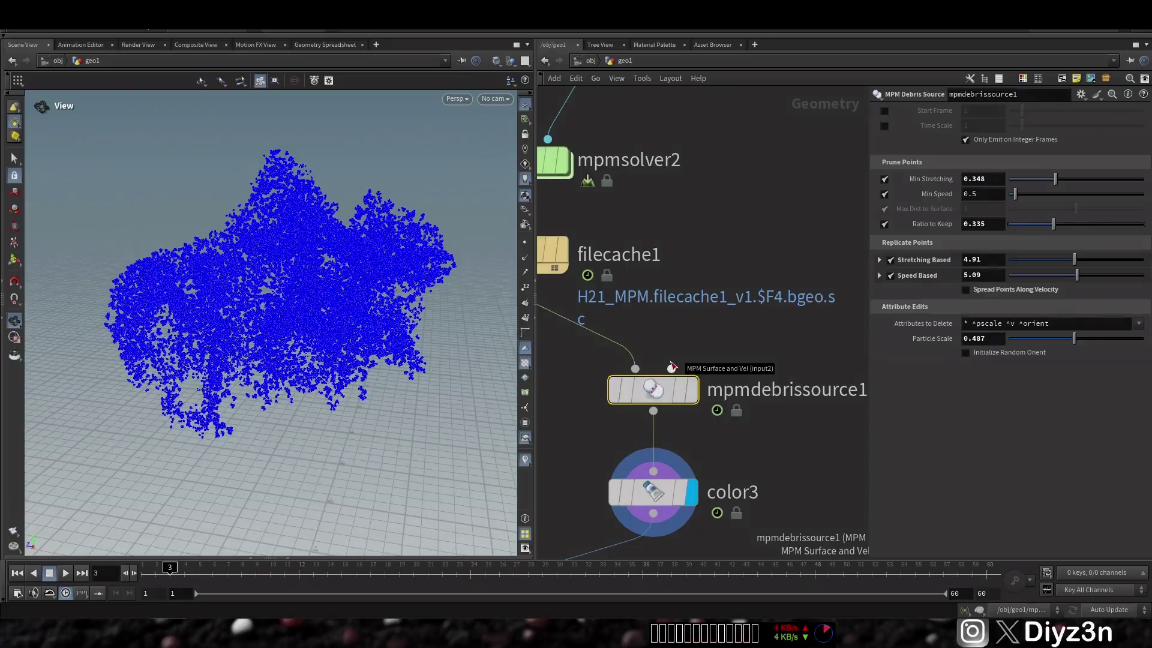
# - Add an MPM Surface node beside filecache1, connect its first input to the cached geometry, and display it
pyautogui.scroll(-6, 672, 367)
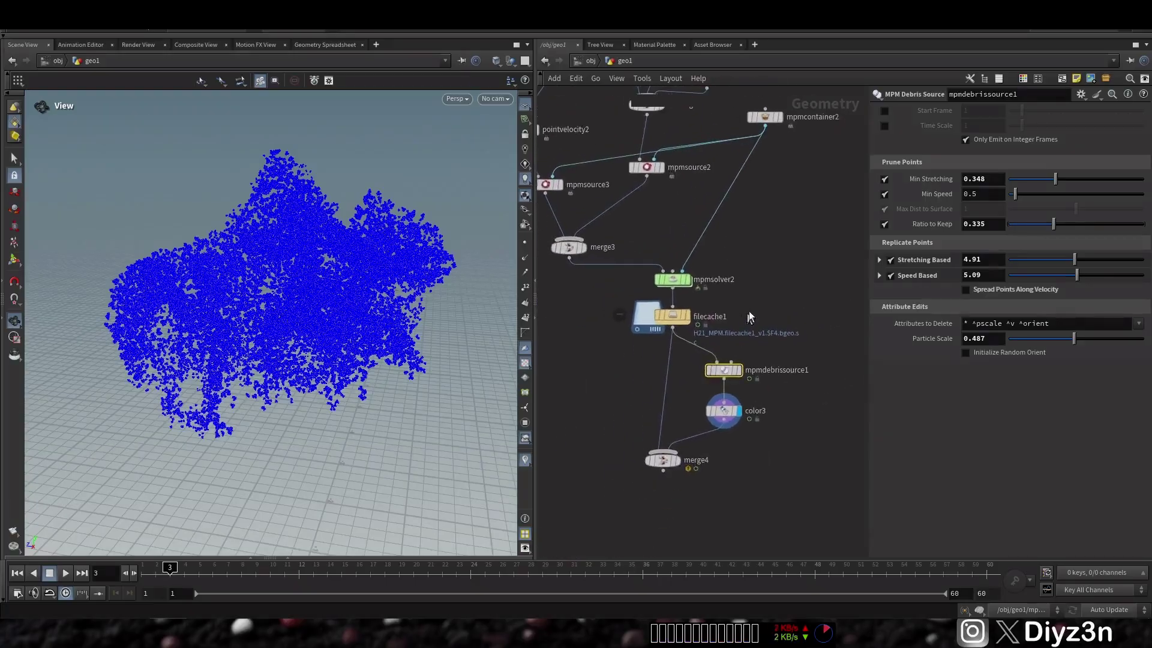
pyautogui.press('Tab')
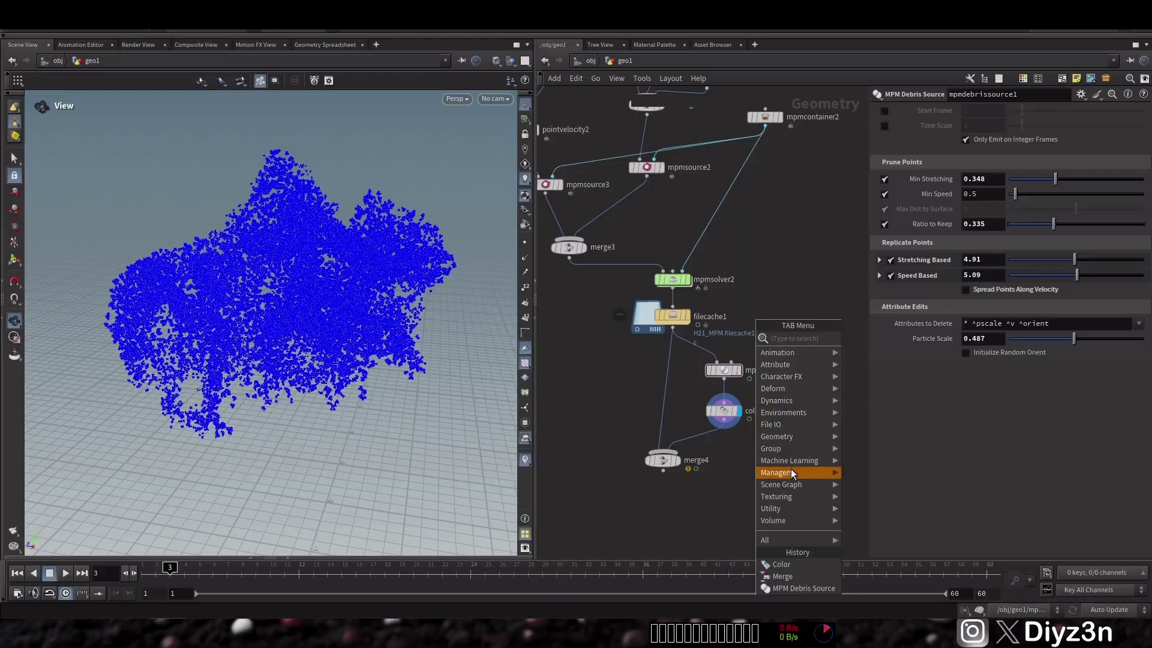
pyautogui.moveTo(792, 472)
pyautogui.moveTo(804, 396)
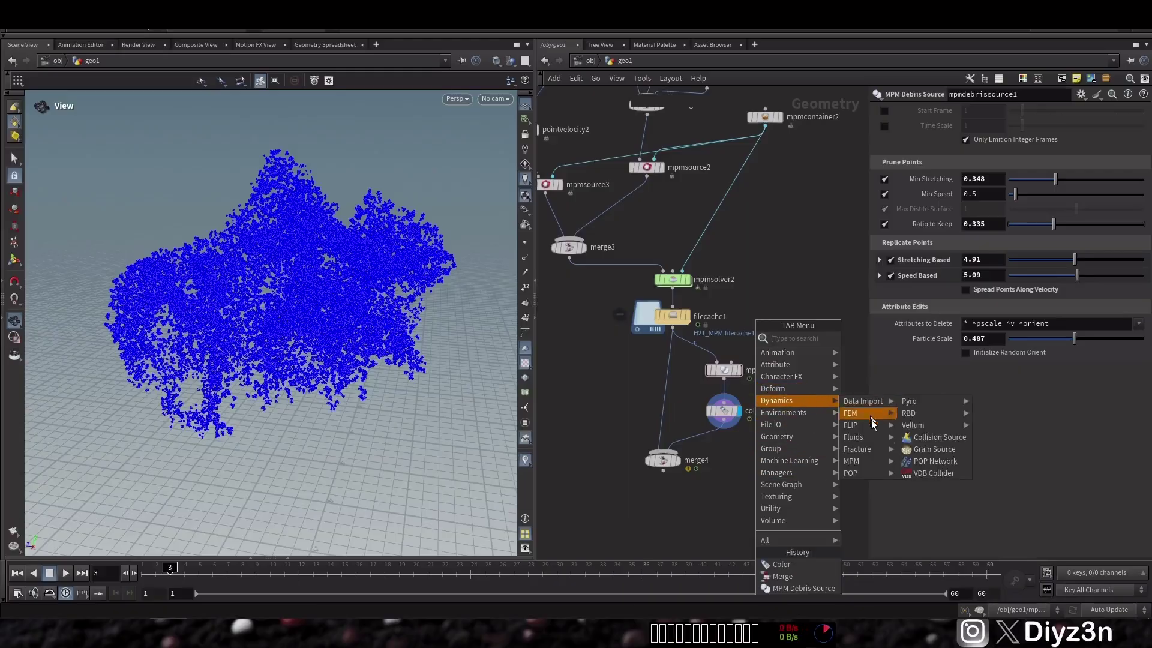
pyautogui.moveTo(874, 462)
pyautogui.click(1051, 558)
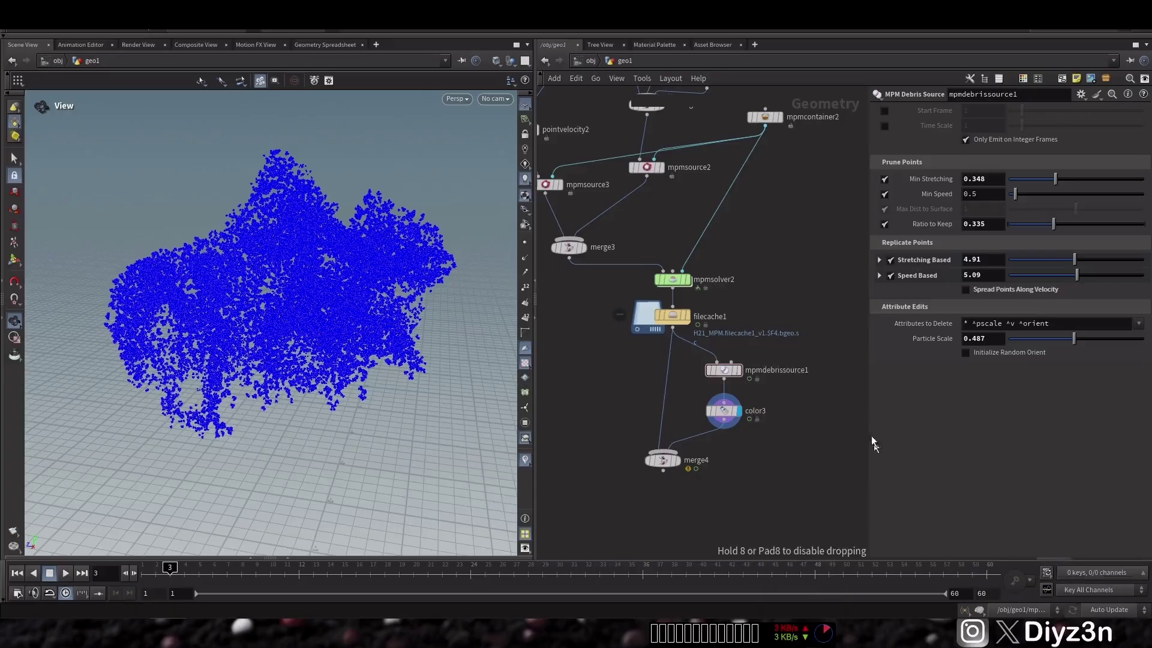
pyautogui.click(768, 303)
pyautogui.scroll(4, 758, 261)
pyautogui.click(754, 321)
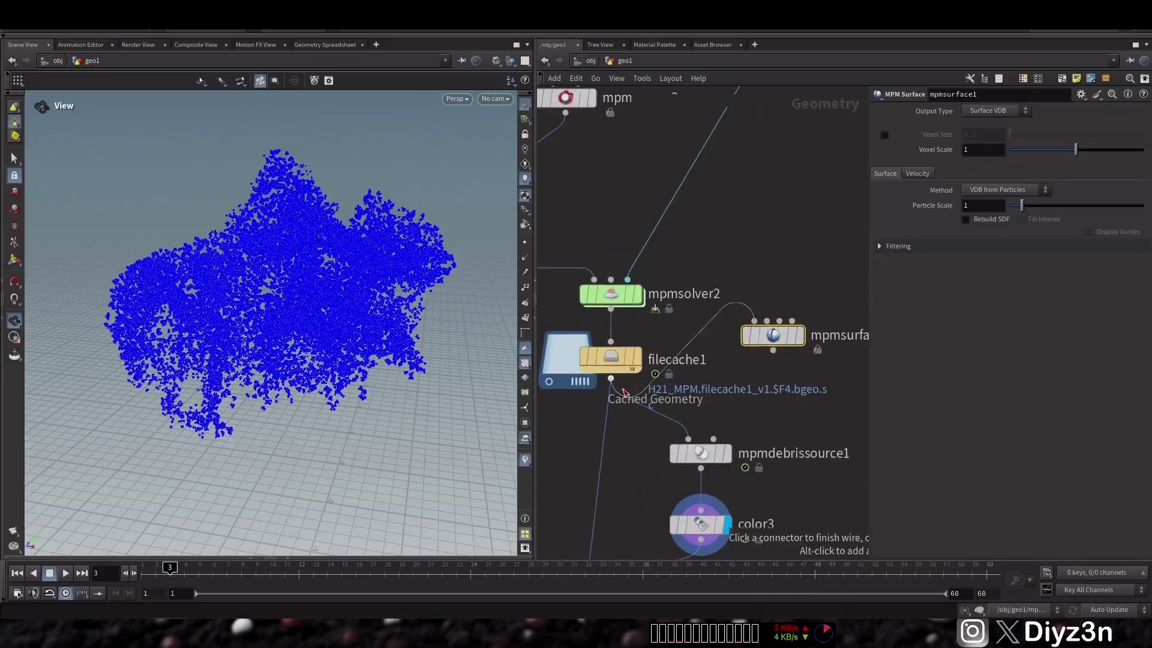
pyautogui.click(611, 380)
pyautogui.click(800, 336)
pyautogui.moveTo(774, 341); pyautogui.dragTo(742, 349)
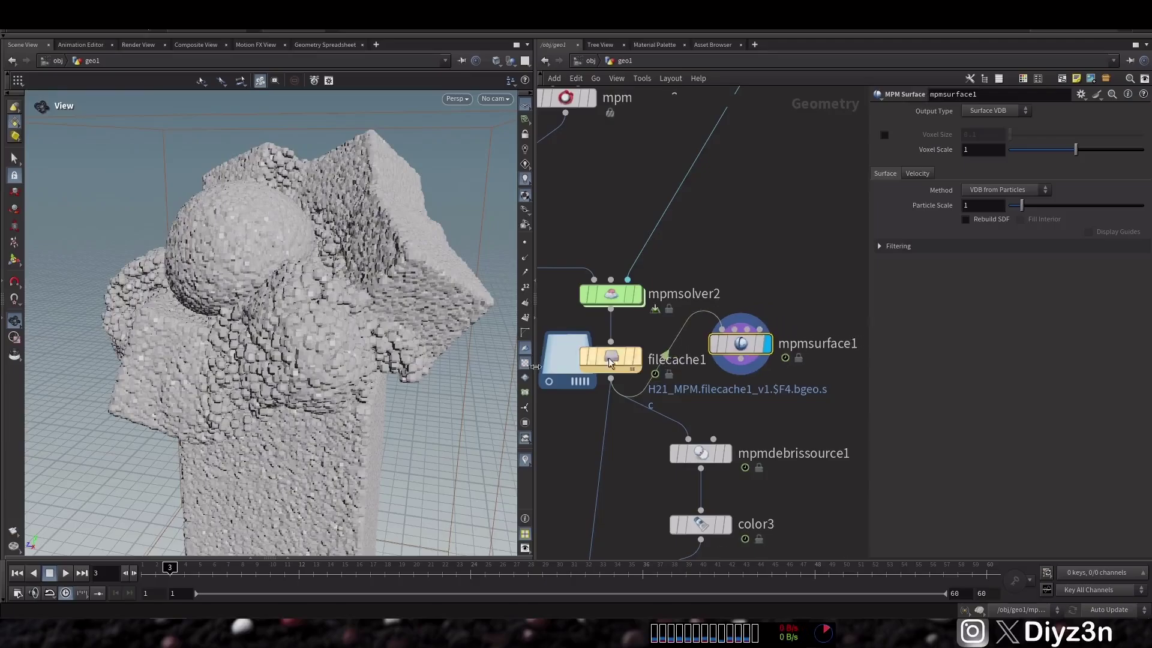
# - Set the surfacing method of mpmsurface1 to Neural Point Surface and inspect the mesh
pyautogui.click(1008, 189)
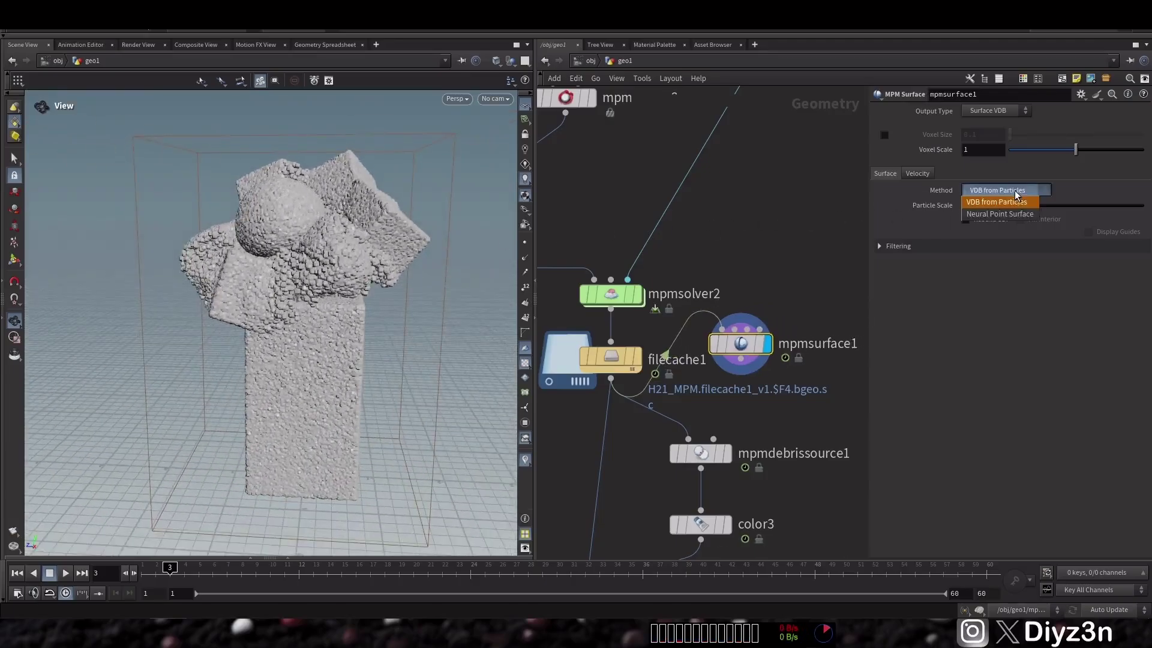
pyautogui.click(1014, 205)
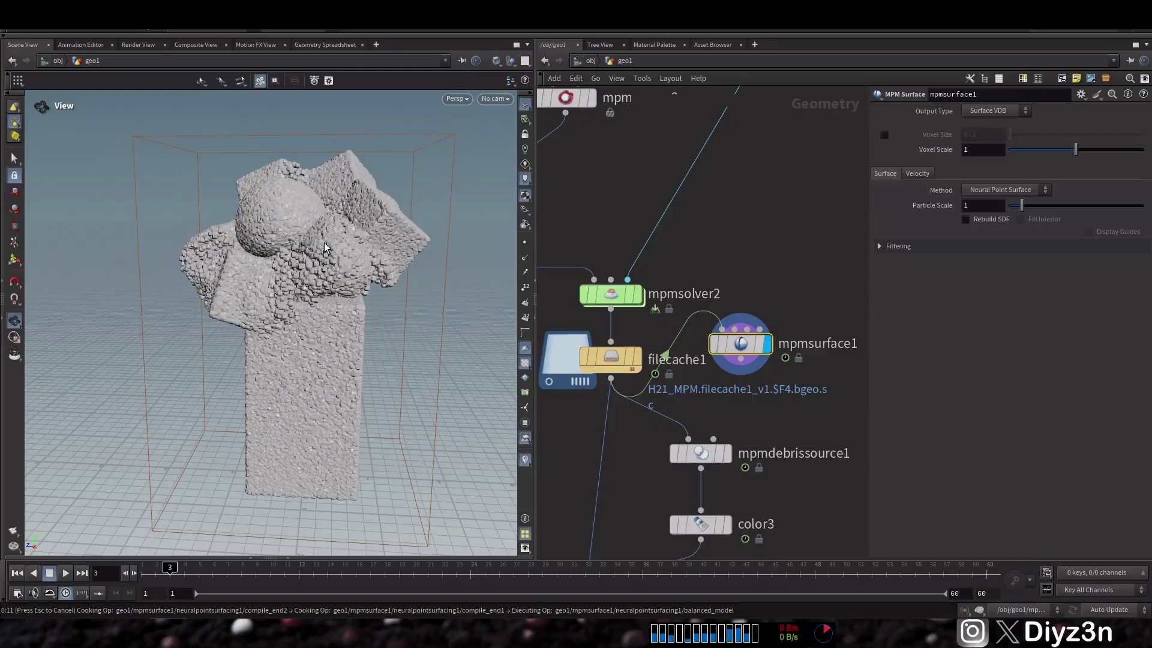
pyautogui.moveTo(324, 246)
pyautogui.mouseDown()
pyautogui.moveTo(224, 216)
pyautogui.moveTo(331, 252)
pyautogui.mouseUp()
# - Connect mpmsurface1 to the second input of mpmdebrissource1, display the debris, and set Max Dist to Surface to 2
pyautogui.moveTo(746, 345); pyautogui.dragTo(765, 343)
pyautogui.moveTo(713, 439); pyautogui.dragTo(760, 357)
pyautogui.click(727, 454)
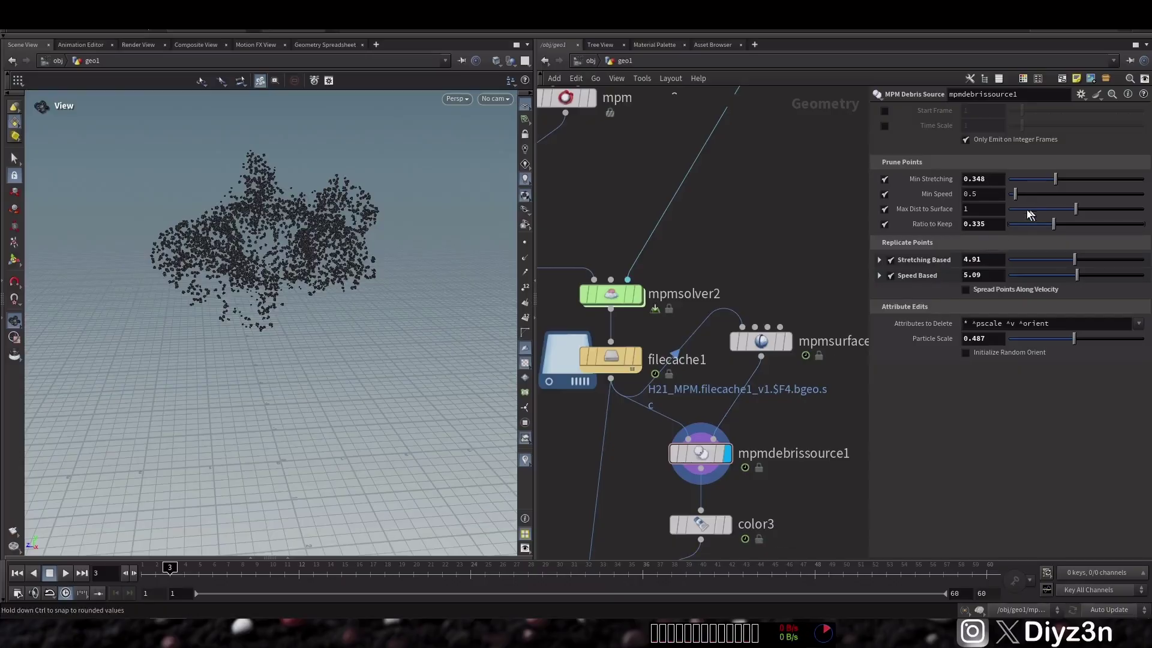
pyautogui.moveTo(1025, 210); pyautogui.dragTo(1146, 217)
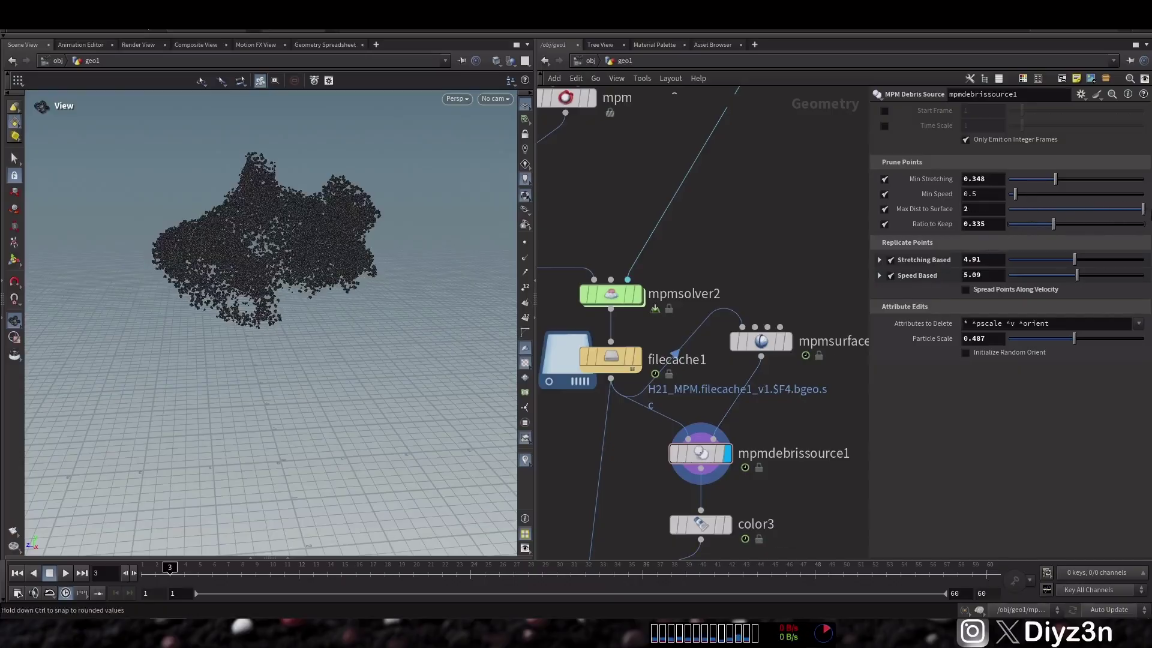
pyautogui.moveTo(304, 238); pyautogui.dragTo(361, 285)
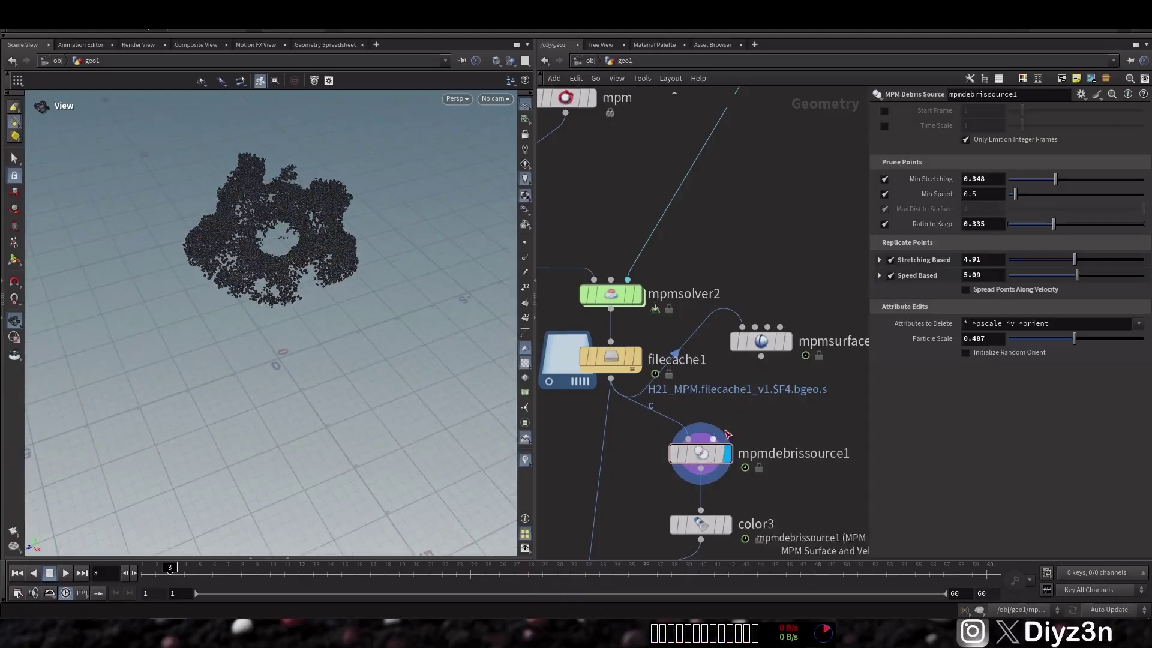
pyautogui.moveTo(258, 288); pyautogui.dragTo(327, 283)
pyautogui.moveTo(327, 283); pyautogui.dragTo(376, 302, button='right')
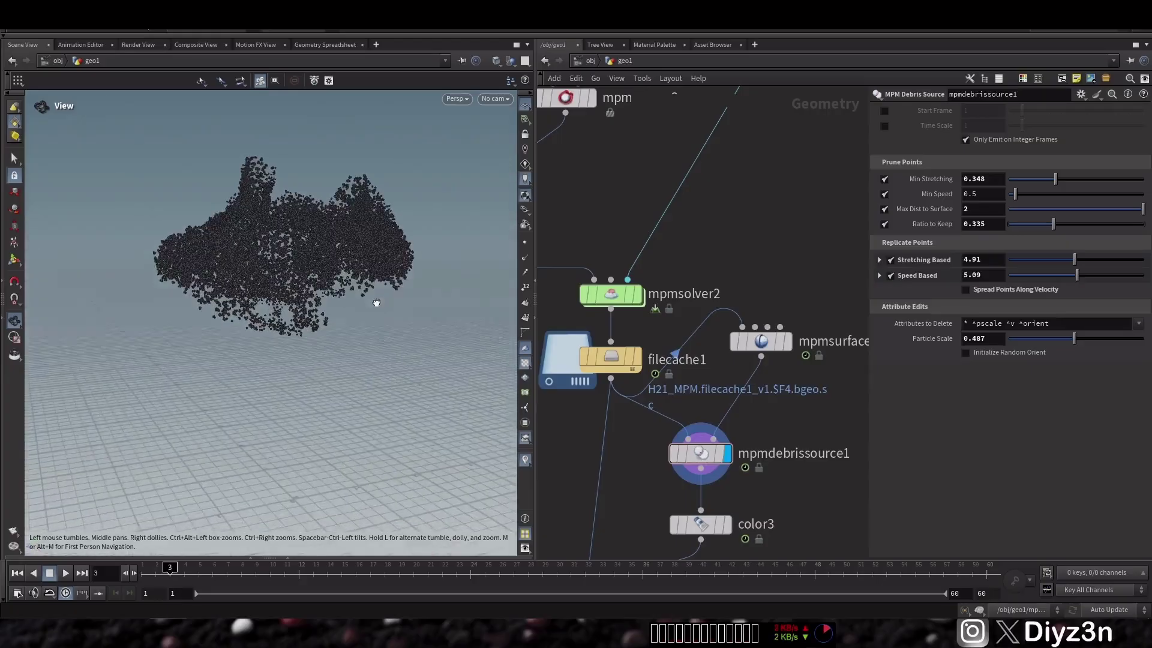
pyautogui.moveTo(376, 302); pyautogui.dragTo(406, 282)
# - Display mpmsurface1, set its surfacing method to VDB from Particles, and enable Rebuild SDF
pyautogui.click(787, 342)
pyautogui.click(766, 344)
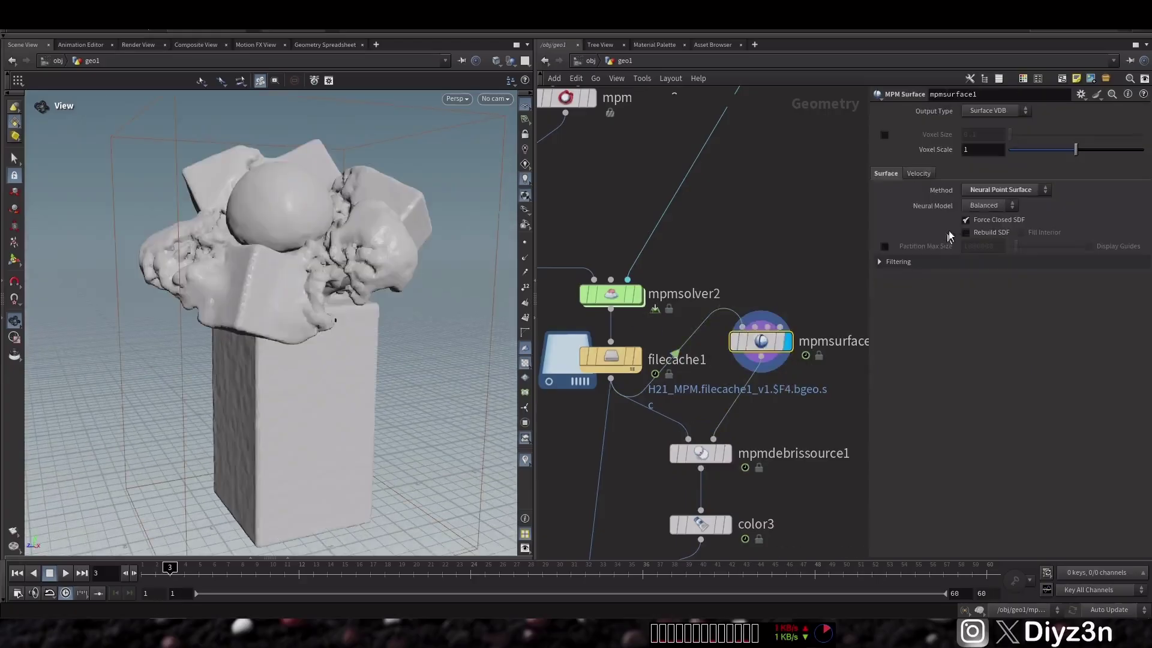
pyautogui.click(993, 191)
pyautogui.click(999, 203)
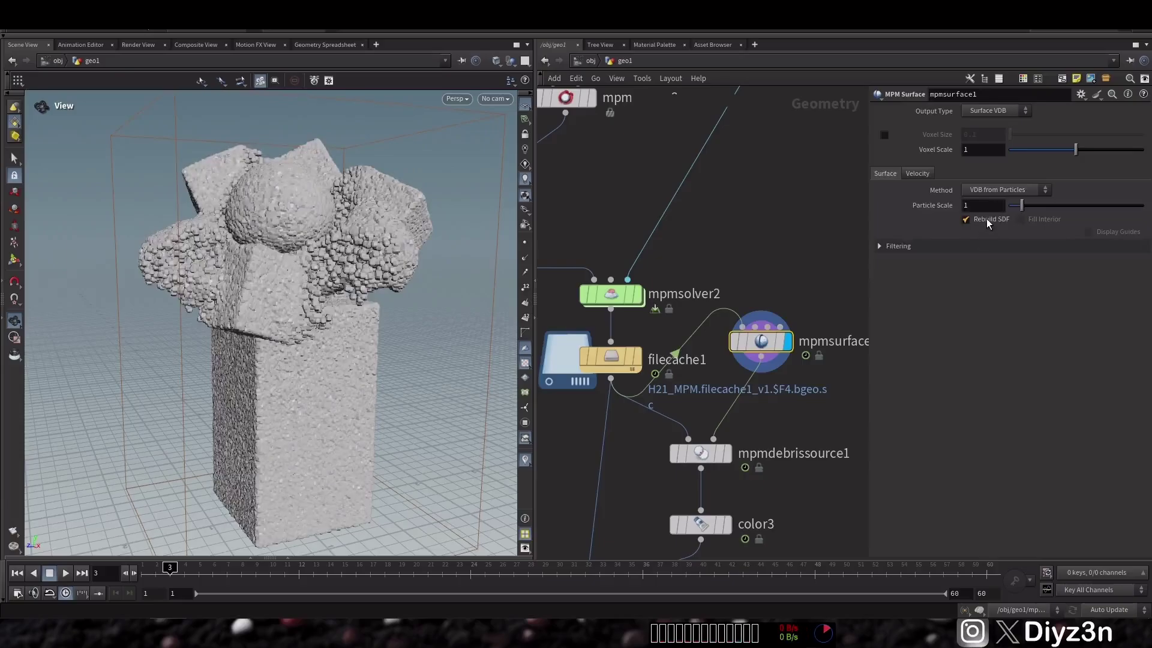
pyautogui.click(986, 218)
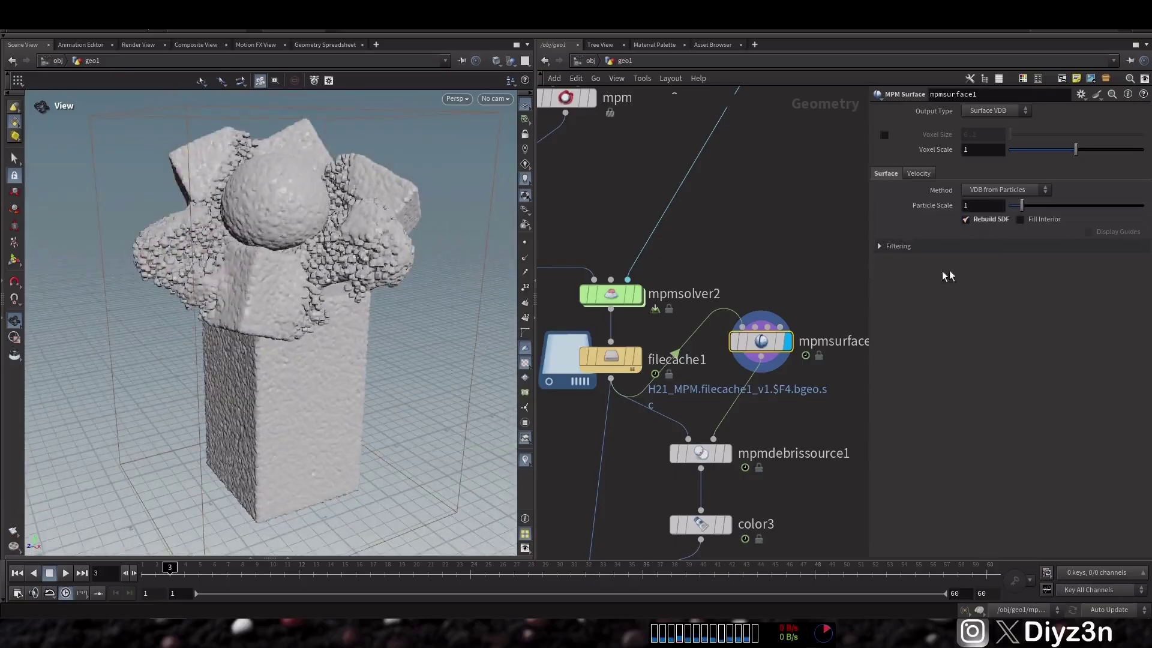
# - Test Fill Interior on mpmsurface1, turn it back off, and inspect the VDB surface
pyautogui.click(1021, 246)
pyautogui.click(1020, 246)
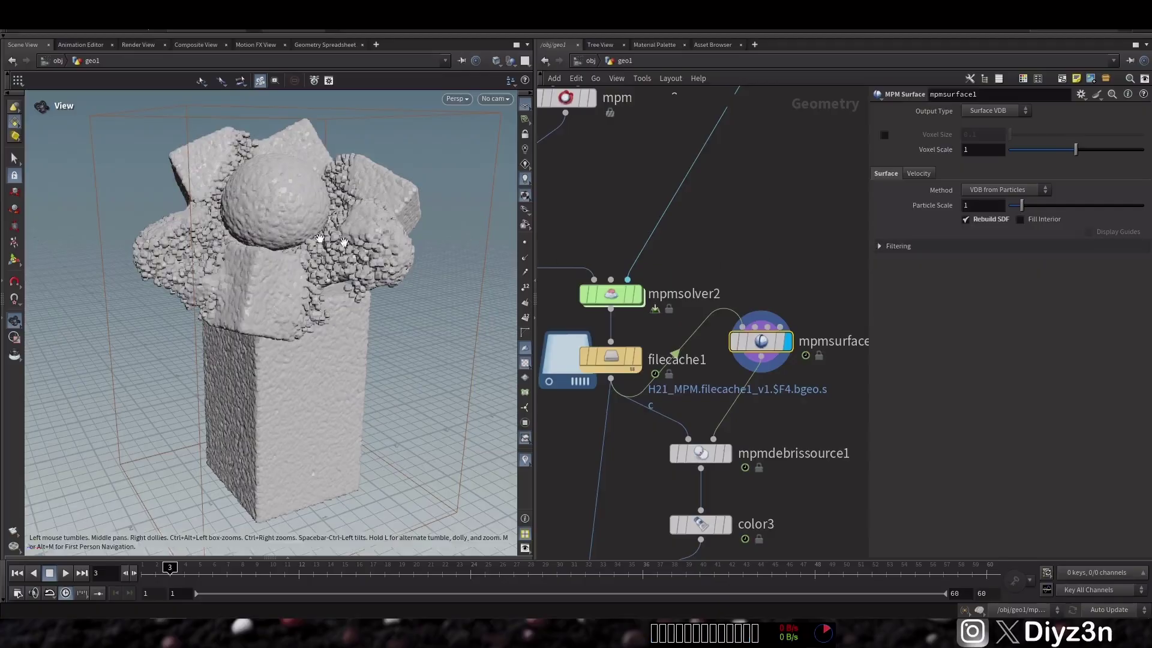
pyautogui.scroll(-5, 345, 244)
pyautogui.moveTo(353, 257); pyautogui.dragTo(336, 265)
pyautogui.scroll(2, 337, 264)
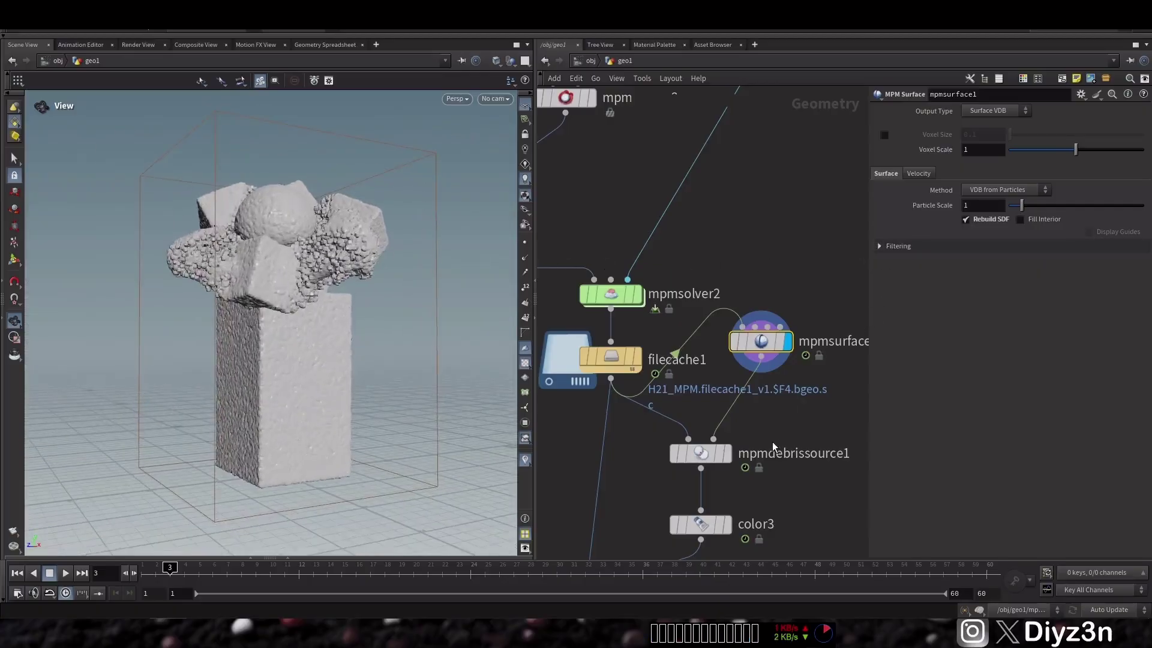
# - Disconnect mpmsurface1 from mpmdebrissource1 and display merge4 to see the debris together with the cached particles
pyautogui.moveTo(774, 447); pyautogui.dragTo(783, 290, button='middle')
pyautogui.click(736, 295)
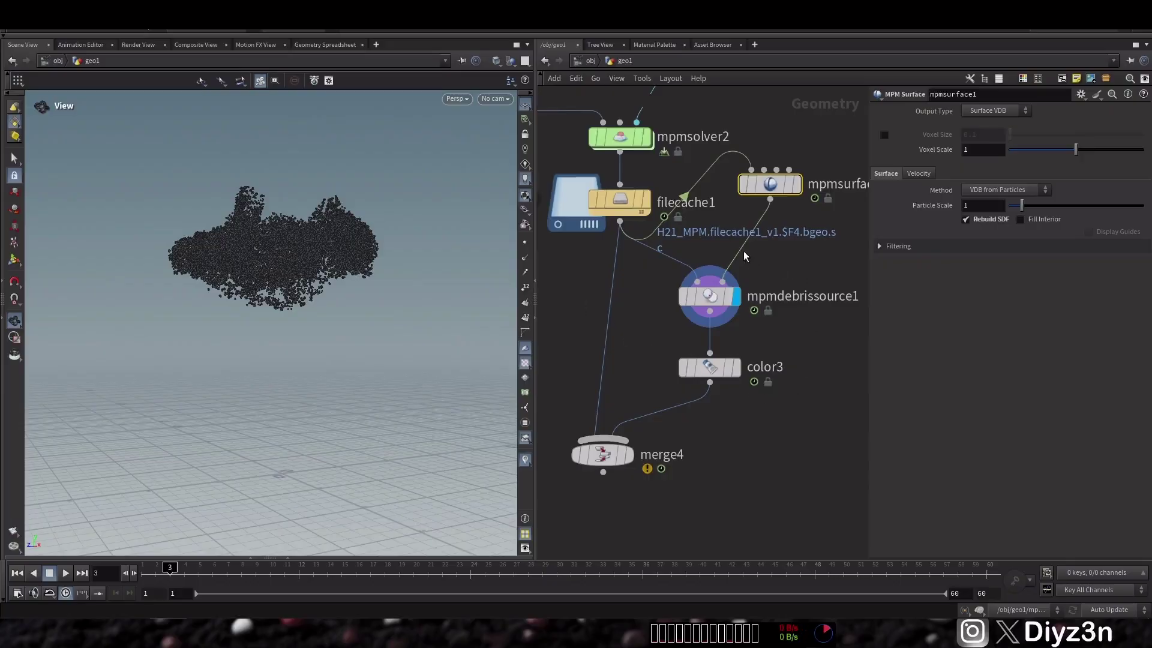
pyautogui.click(627, 454)
pyautogui.moveTo(720, 380)
pyautogui.mouseDown(button='middle')
pyautogui.moveTo(798, 432)
pyautogui.moveTo(717, 359)
pyautogui.mouseUp(button='middle')
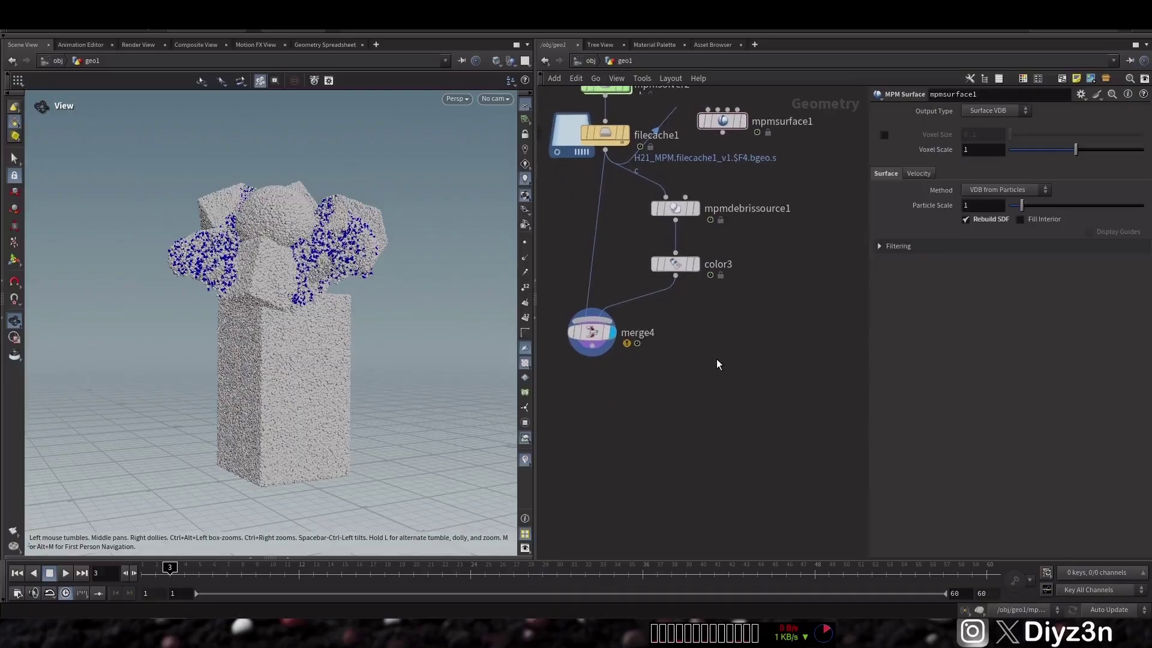
# - Add an MPM Configure setup in the empty area below merge4
pyautogui.press('Tab')
pyautogui.moveTo(762, 410)
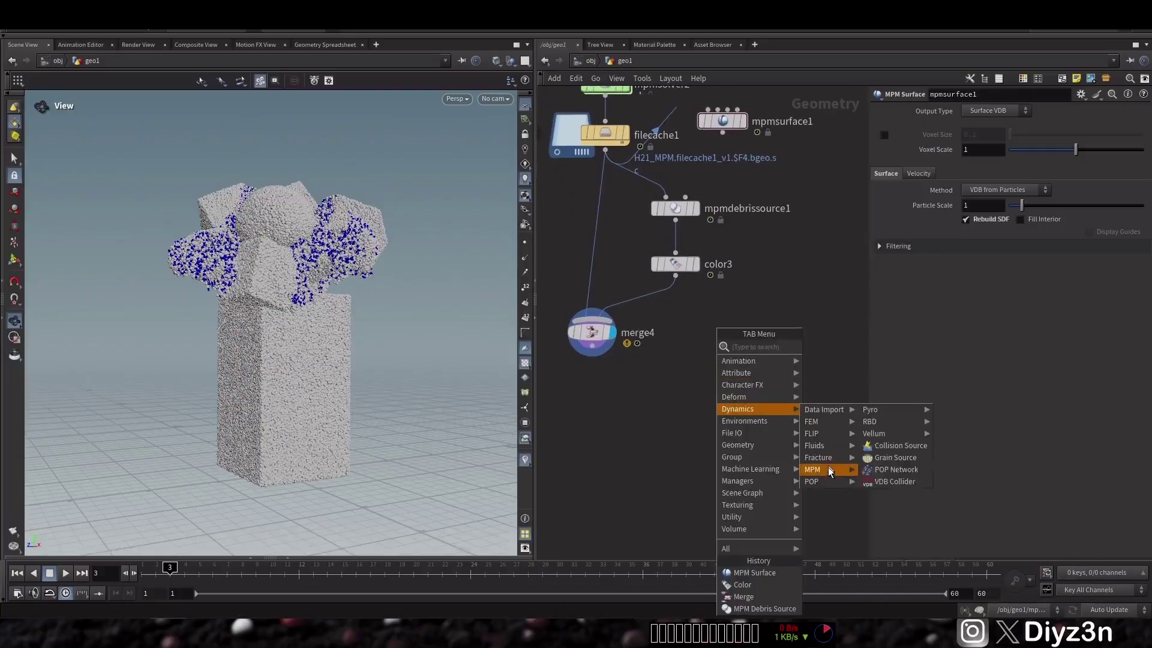
pyautogui.moveTo(828, 468)
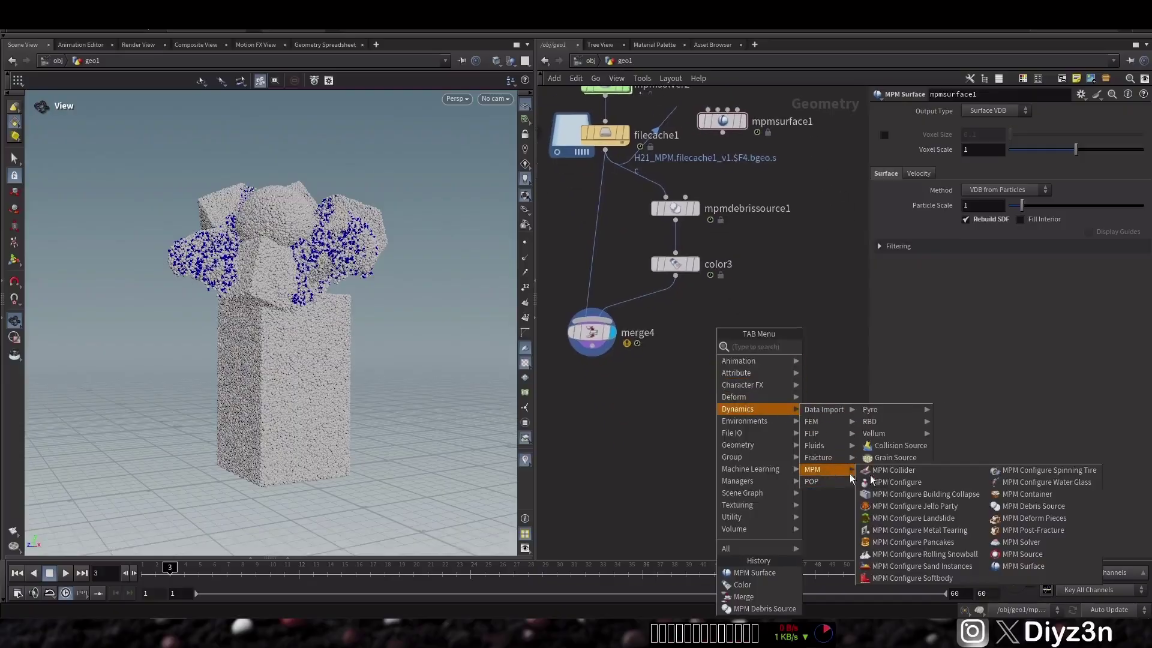
pyautogui.click(928, 486)
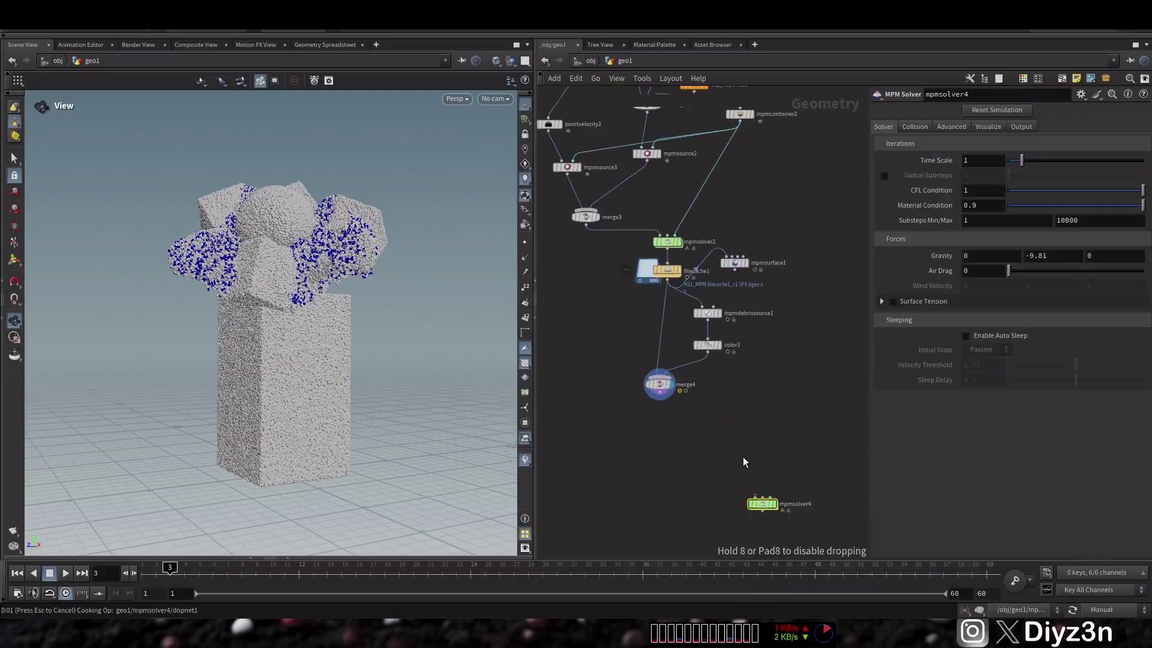
pyautogui.click(762, 505)
pyautogui.scroll(3, 730, 336)
pyautogui.click(666, 389)
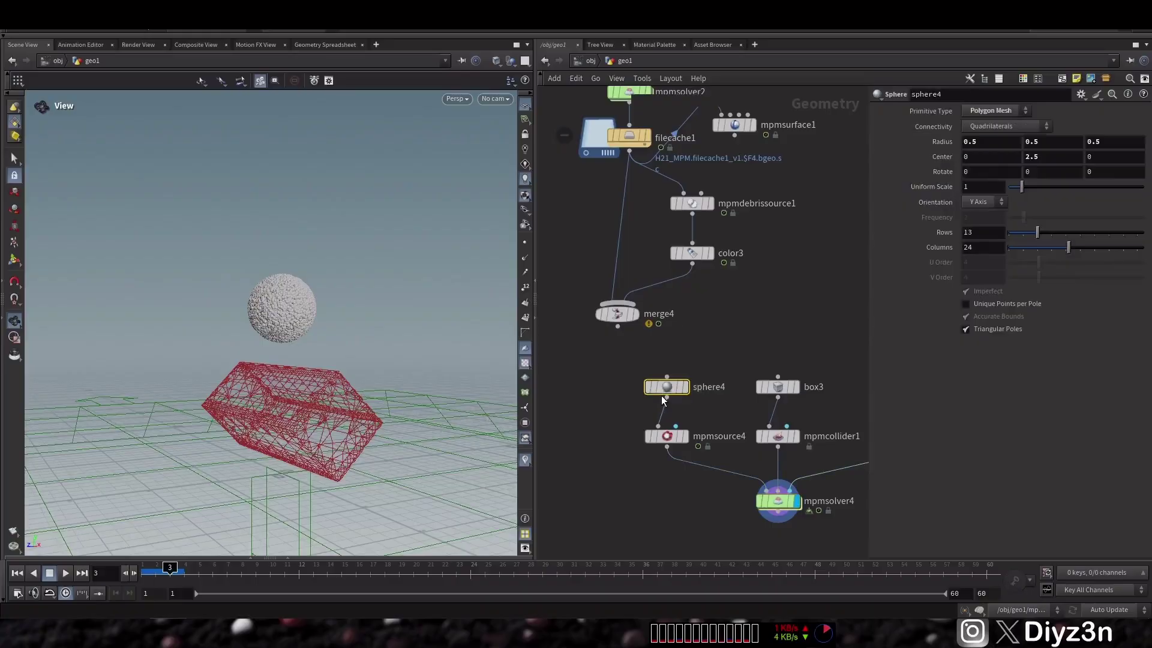
# - Return to frame 1, and clear and close the Houdini Console
pyautogui.click(17, 573)
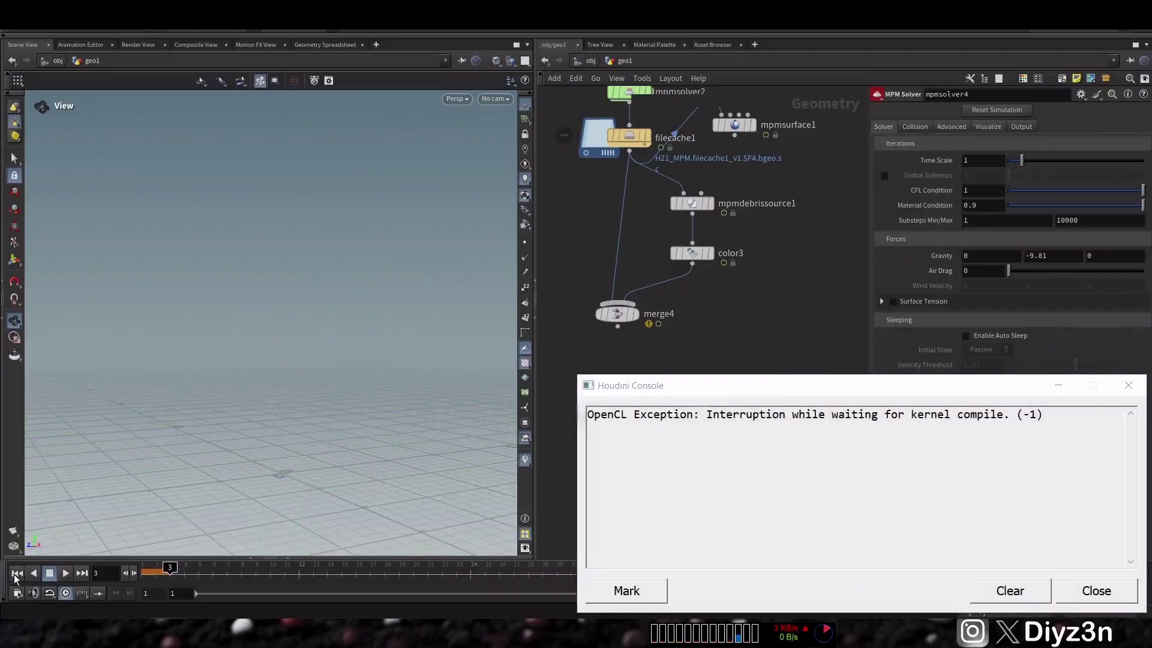
pyautogui.click(1001, 591)
pyautogui.click(1074, 595)
# - Delete sphere4, box3, mpmcollider1 and mpmcontainer4 from the new setup, keeping mpmsource4 and mpmsolver4
pyautogui.moveTo(816, 346); pyautogui.dragTo(769, 438)
pyautogui.press('Delete')
pyautogui.moveTo(768, 425); pyautogui.dragTo(693, 373, button='middle')
pyautogui.moveTo(820, 389); pyautogui.dragTo(706, 277)
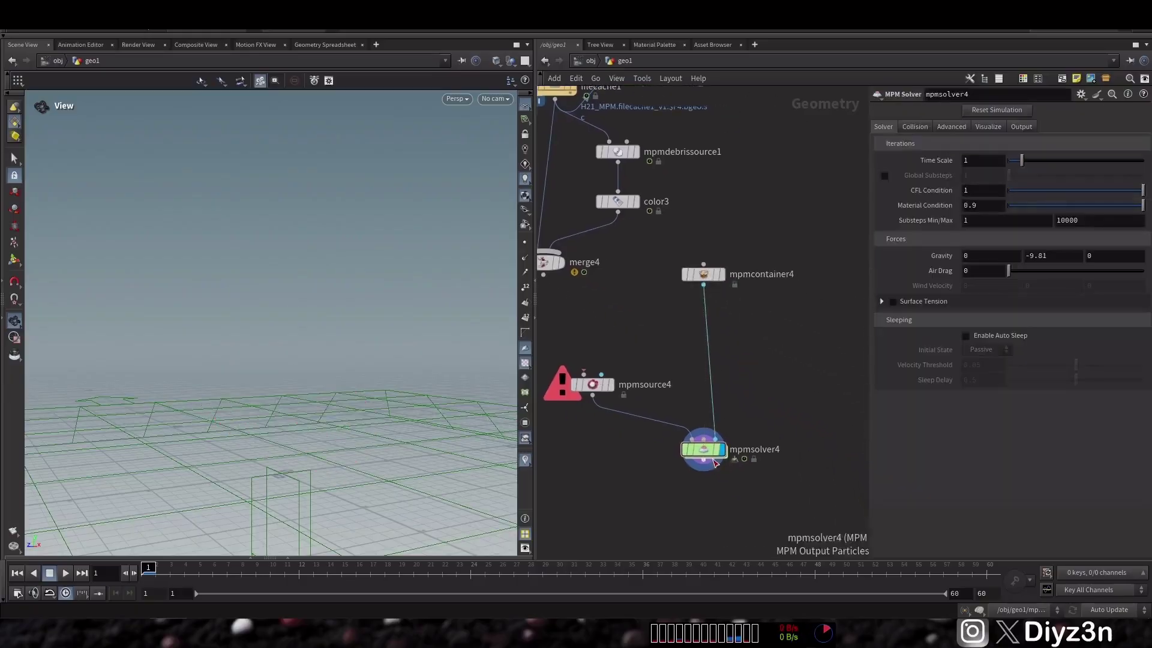
pyautogui.moveTo(708, 457); pyautogui.dragTo(677, 414)
pyautogui.moveTo(665, 258); pyautogui.dragTo(734, 305)
pyautogui.press('Delete')
# - Connect the existing mpmcontainer2 to the container input of mpmsolver4
pyautogui.scroll(-2, 721, 344)
pyautogui.moveTo(719, 338); pyautogui.dragTo(727, 520, button='middle')
pyautogui.moveTo(699, 154); pyautogui.dragTo(799, 243)
pyautogui.click(794, 251)
pyautogui.moveTo(787, 383); pyautogui.dragTo(798, 173, button='middle')
pyautogui.click(717, 373)
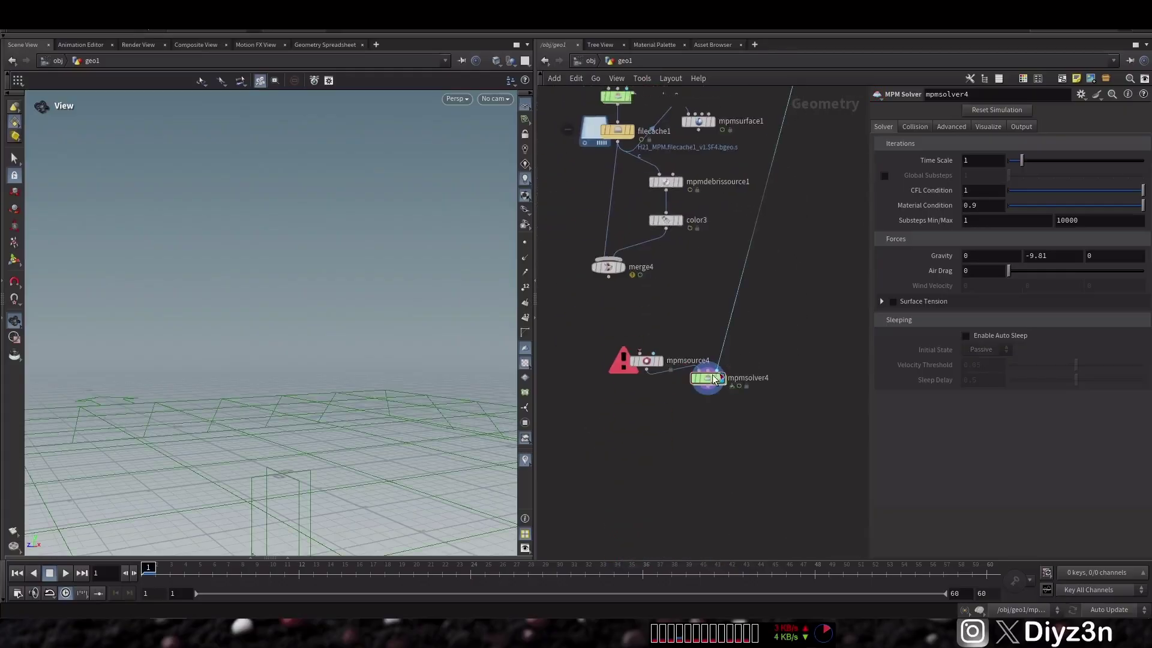
# - Move mpmsource4 above mpmsolver4 and connect mpmcontainer2 to its second input
pyautogui.moveTo(649, 358); pyautogui.dragTo(663, 314)
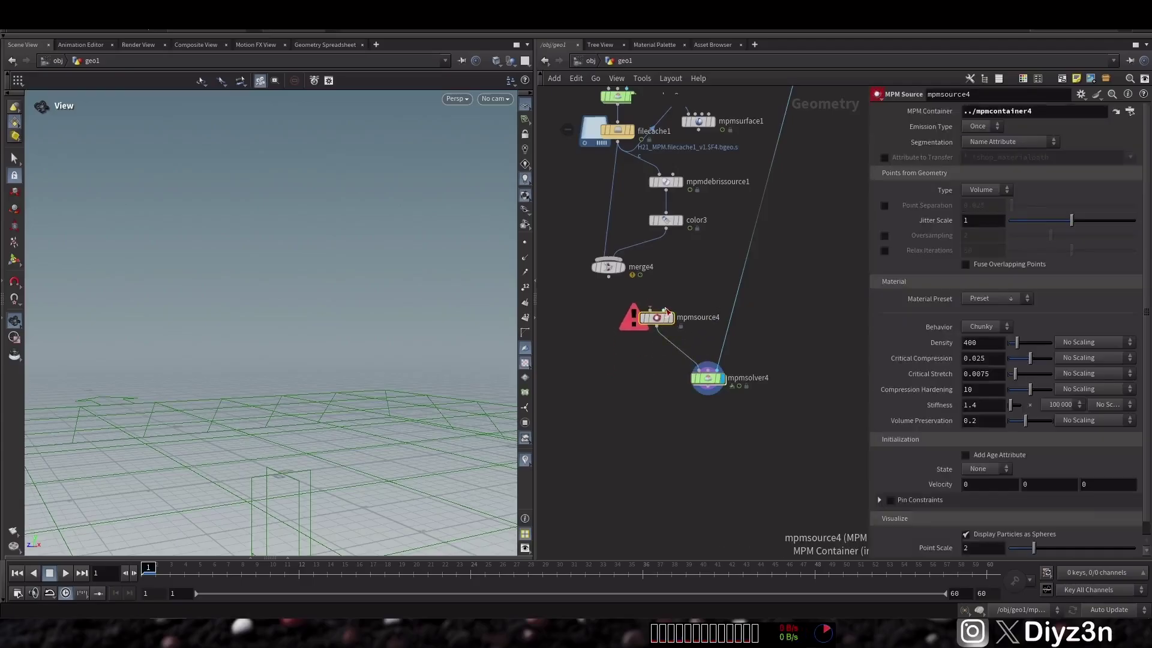
pyautogui.click(666, 310)
pyautogui.moveTo(722, 241); pyautogui.dragTo(744, 261, button='middle')
pyautogui.click(762, 200)
pyautogui.moveTo(744, 261); pyautogui.dragTo(764, 291, button='right')
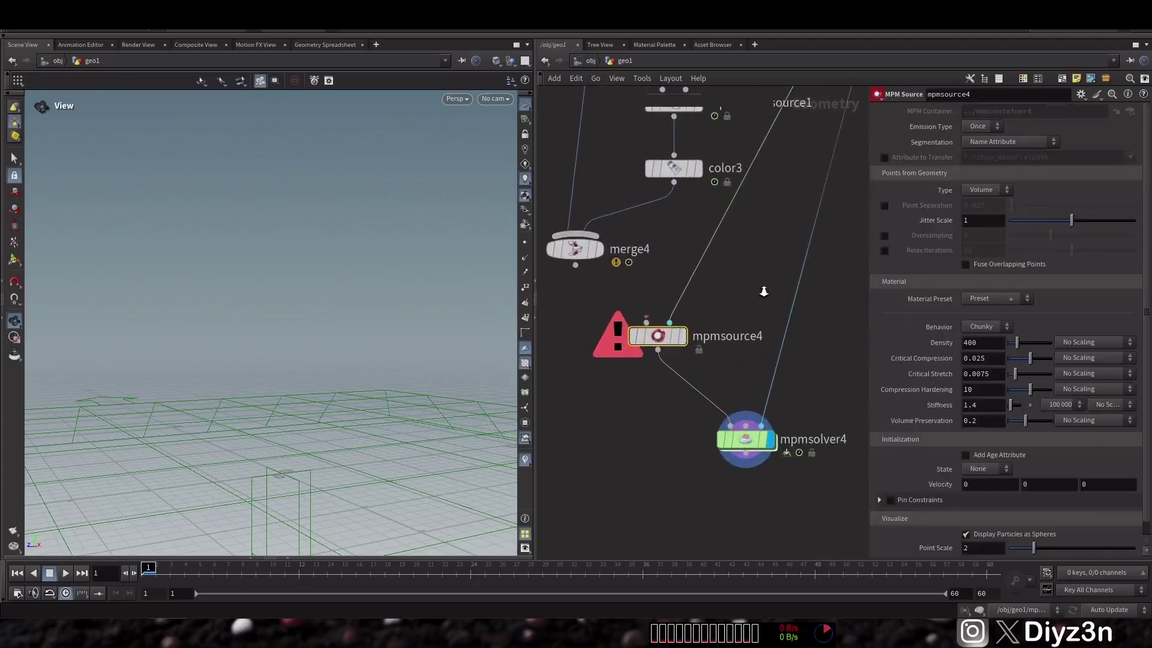
# - Connect mpmdebrissource1 to the first input of mpmsource4, check the debris source, and display mpmsource4
pyautogui.moveTo(658, 337); pyautogui.dragTo(701, 336)
pyautogui.moveTo(708, 238); pyautogui.dragTo(673, 328, button='middle')
pyautogui.moveTo(673, 328); pyautogui.dragTo(659, 327, button='right')
pyautogui.click(657, 399)
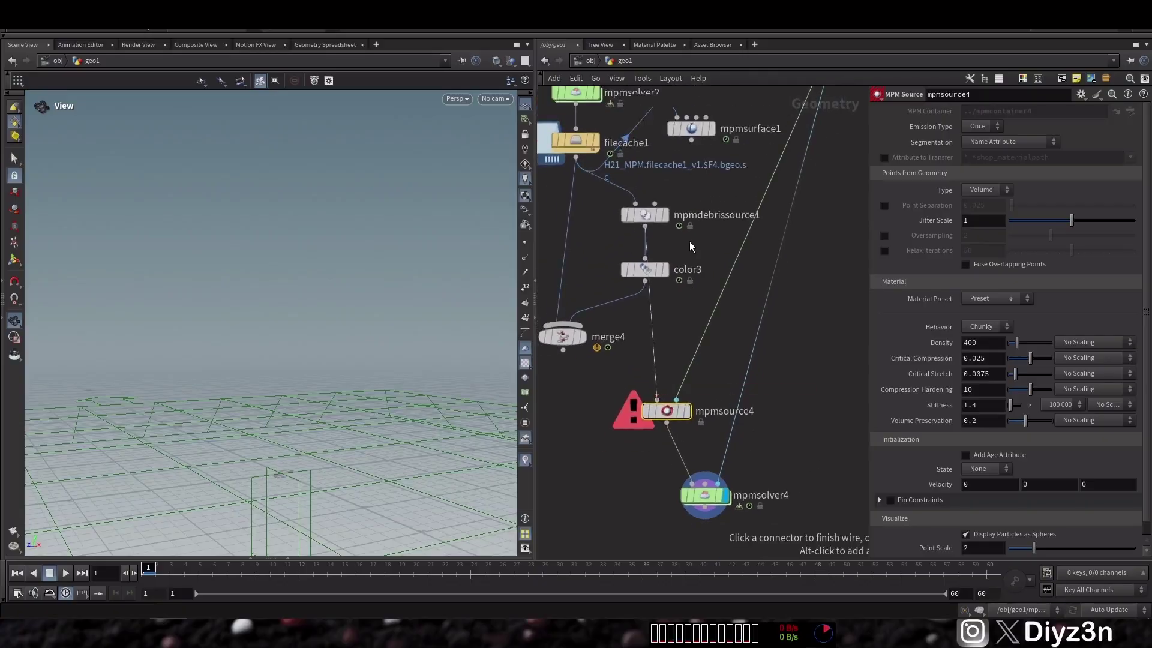
pyautogui.click(688, 411)
pyautogui.click(665, 215)
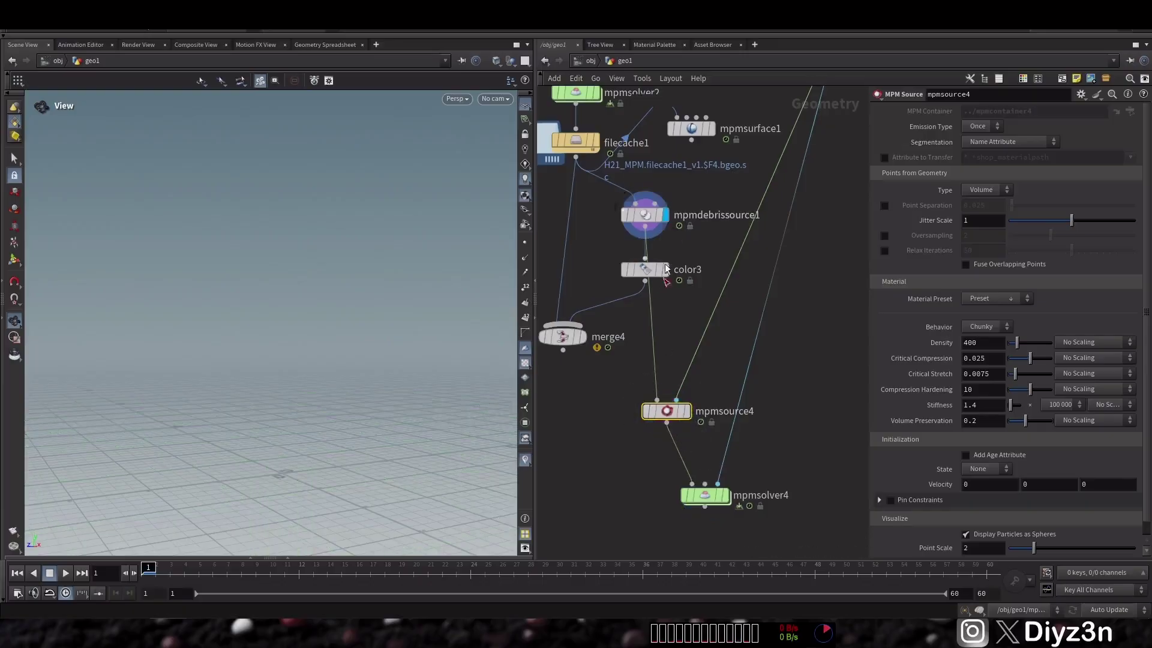
pyautogui.click(688, 412)
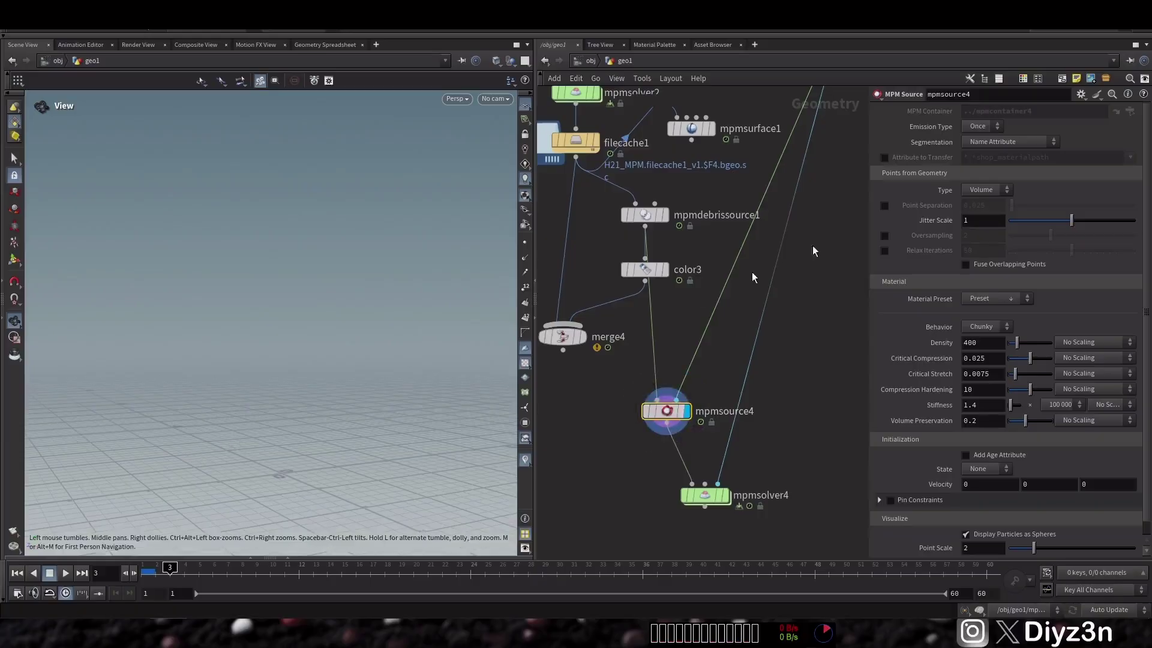
# - Try Continuous as the emission type of mpmsource4 and set it back to Once
pyautogui.click(972, 128)
pyautogui.click(977, 147)
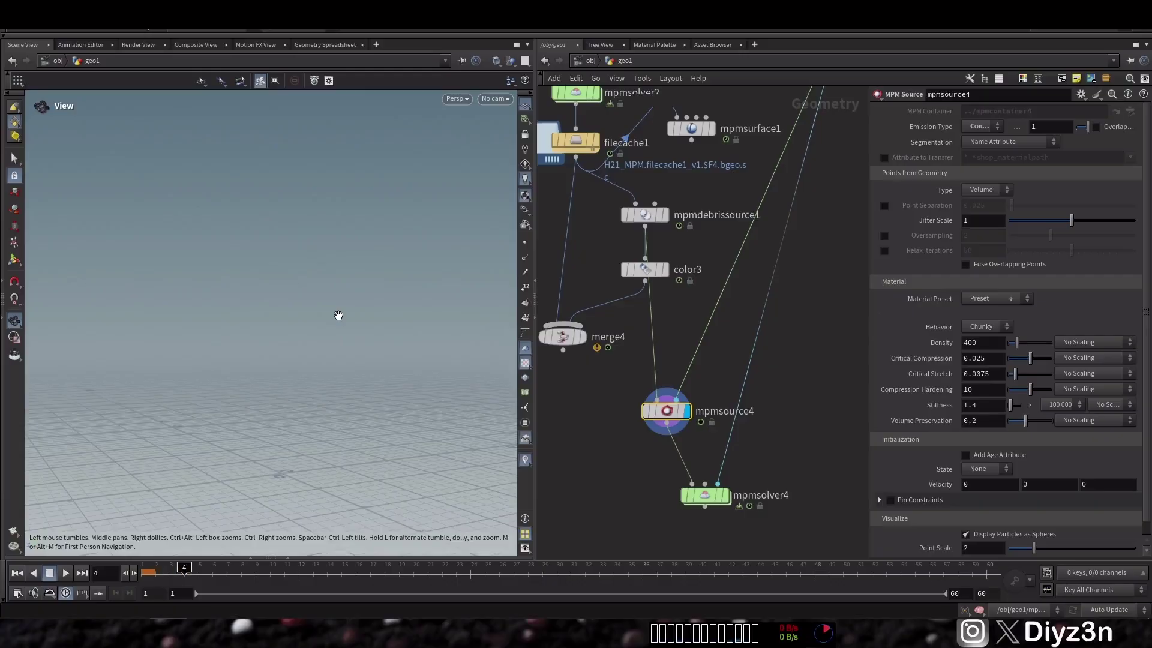
pyautogui.click(991, 127)
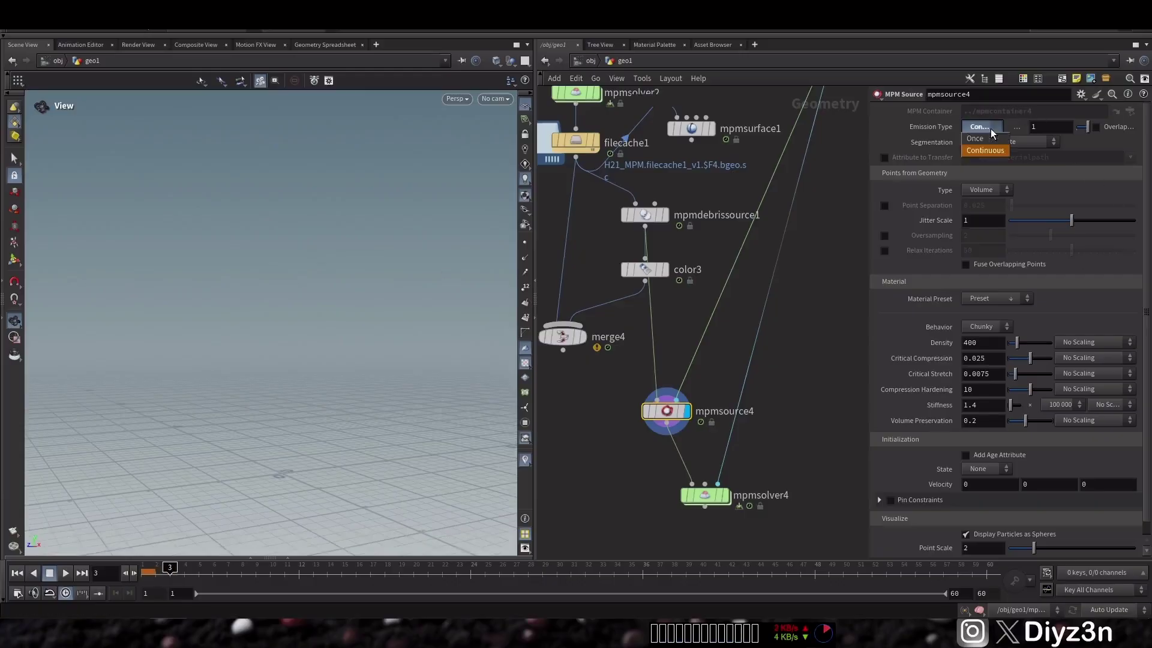
pyautogui.click(987, 138)
# - Move color3 aside and insert a VDB from Particles node between mpmdebrissource1 and mpmsource4
pyautogui.moveTo(641, 275); pyautogui.dragTo(610, 281)
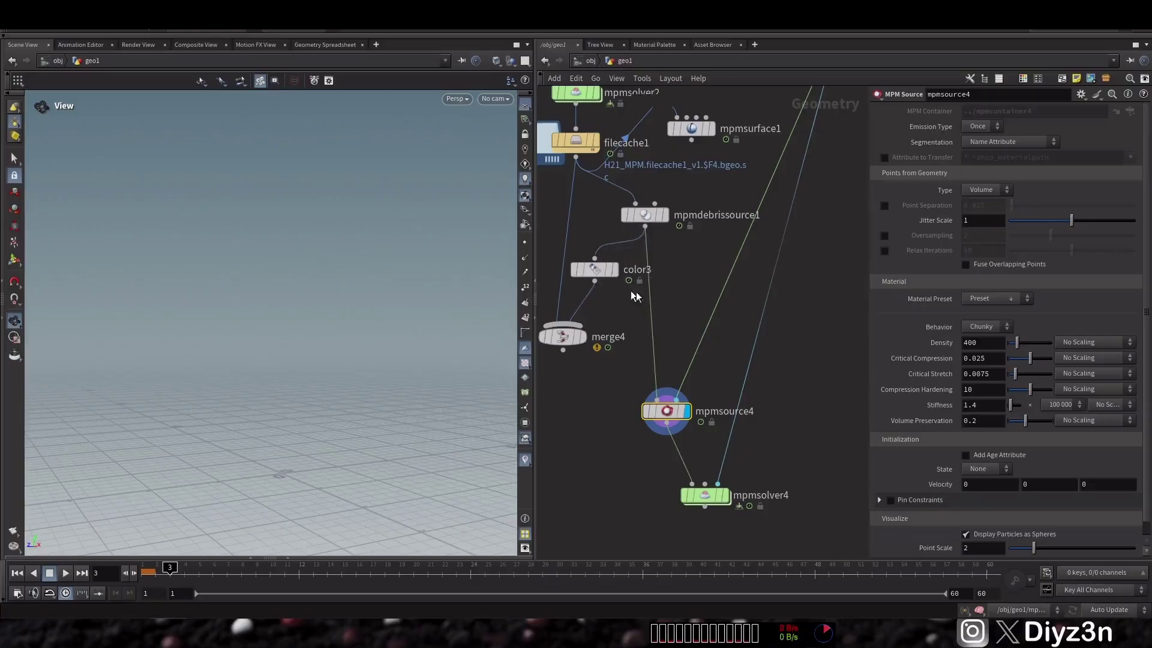
pyautogui.press('Tab')
pyautogui.write('vdb')
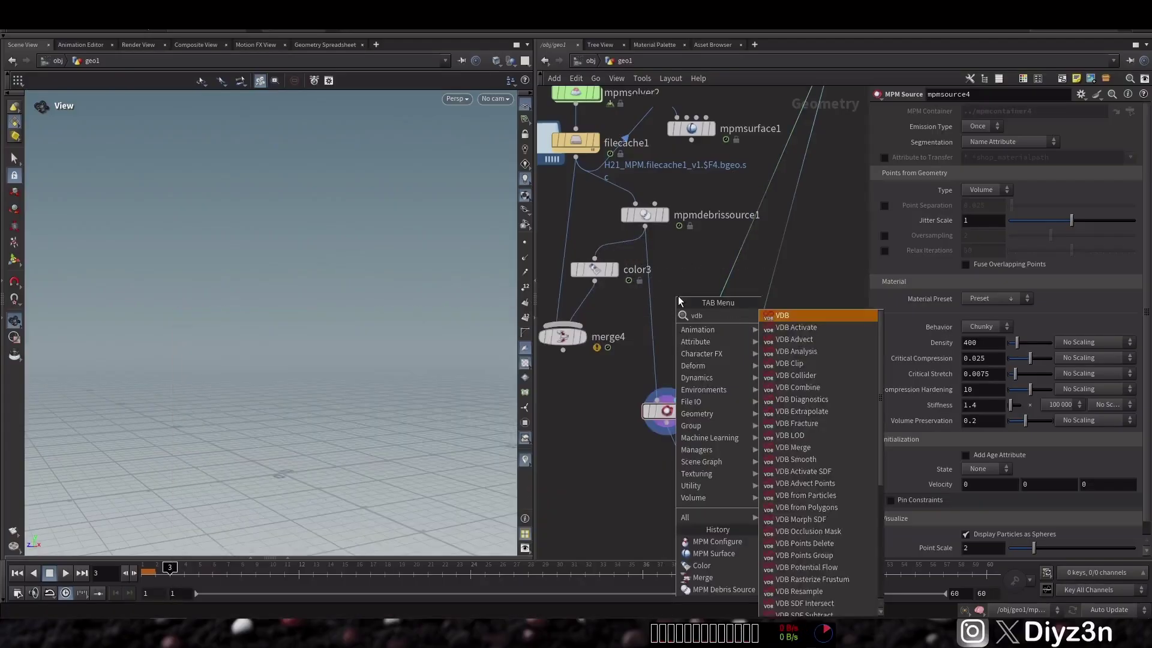
pyautogui.write('f')
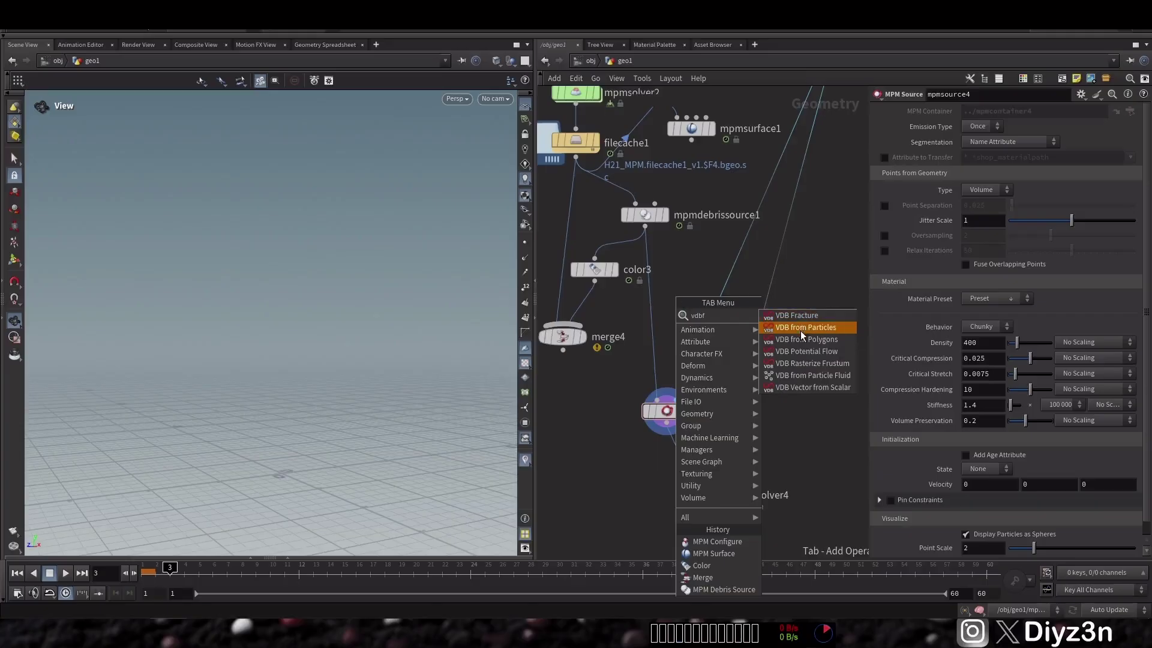
pyautogui.click(800, 330)
pyautogui.click(665, 302)
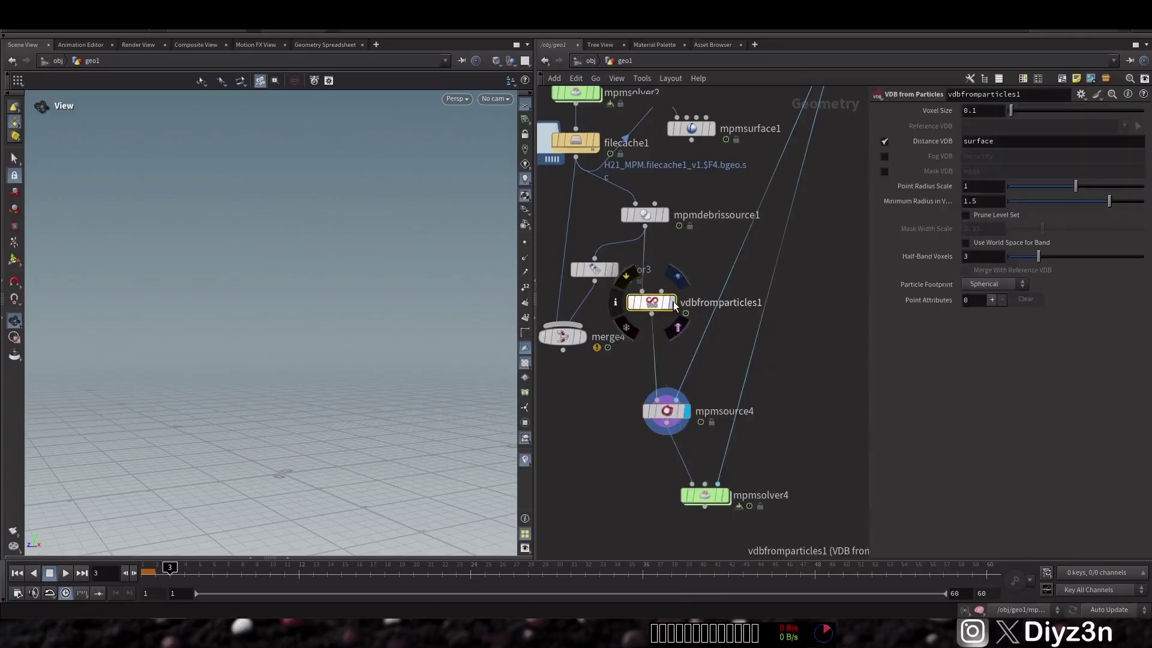
# - Display vdbfromparticles1, set its Voxel Size to 0.005, and inspect the debris volume
pyautogui.click(674, 303)
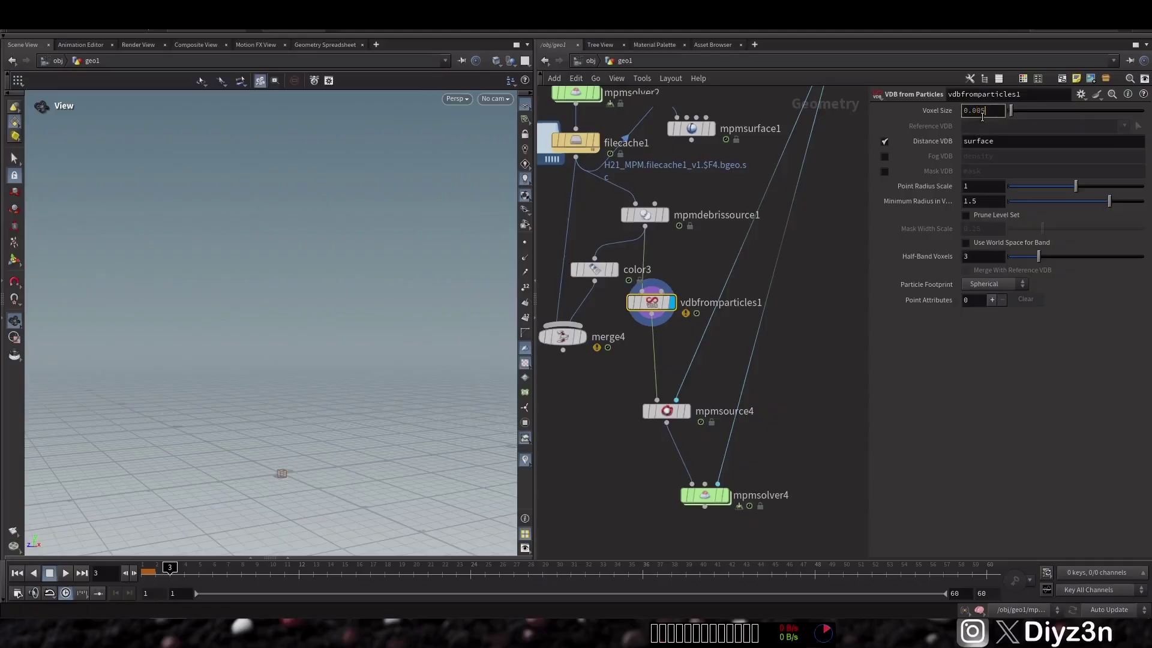
pyautogui.press('Return')
pyautogui.moveTo(296, 221); pyautogui.dragTo(293, 234)
pyautogui.moveTo(293, 234); pyautogui.dragTo(376, 203, button='right')
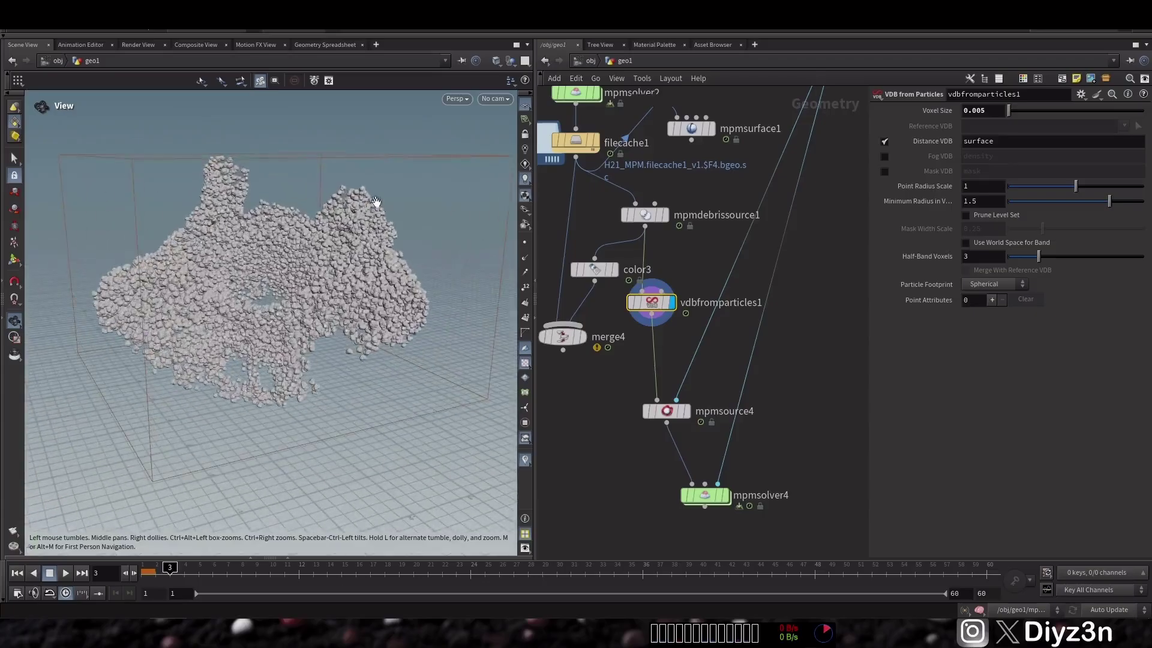
# - Display mpmsource4, set its Emission Type to Continuous, and check the emitted particles across frames
pyautogui.click(686, 411)
pyautogui.click(668, 410)
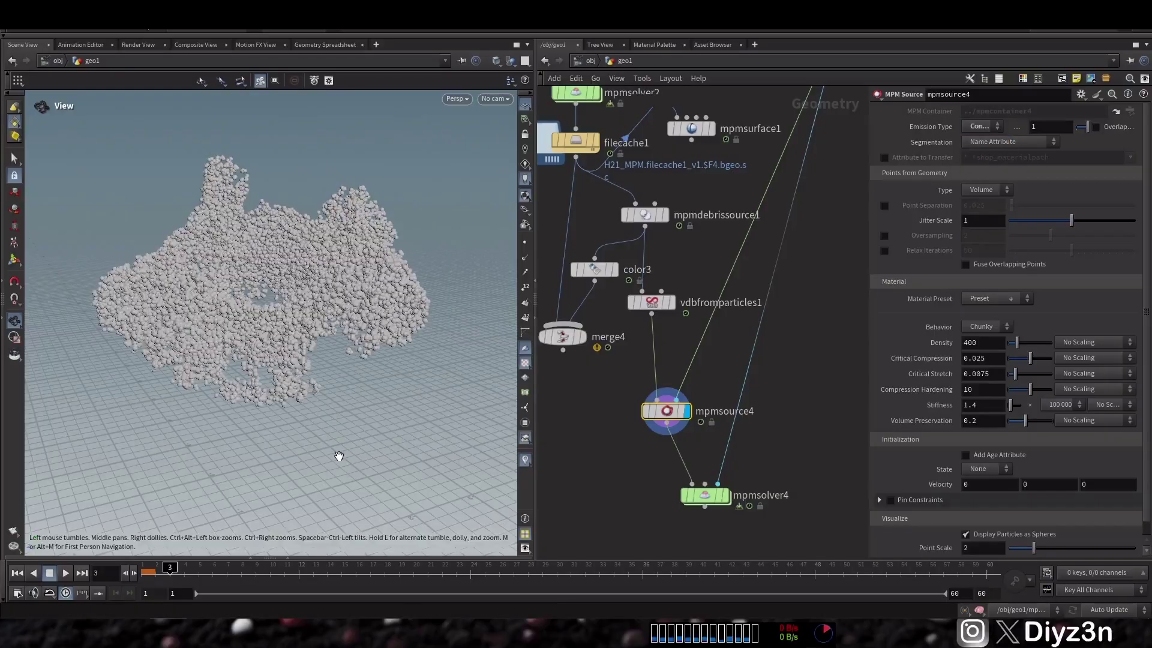
pyautogui.press('Right')
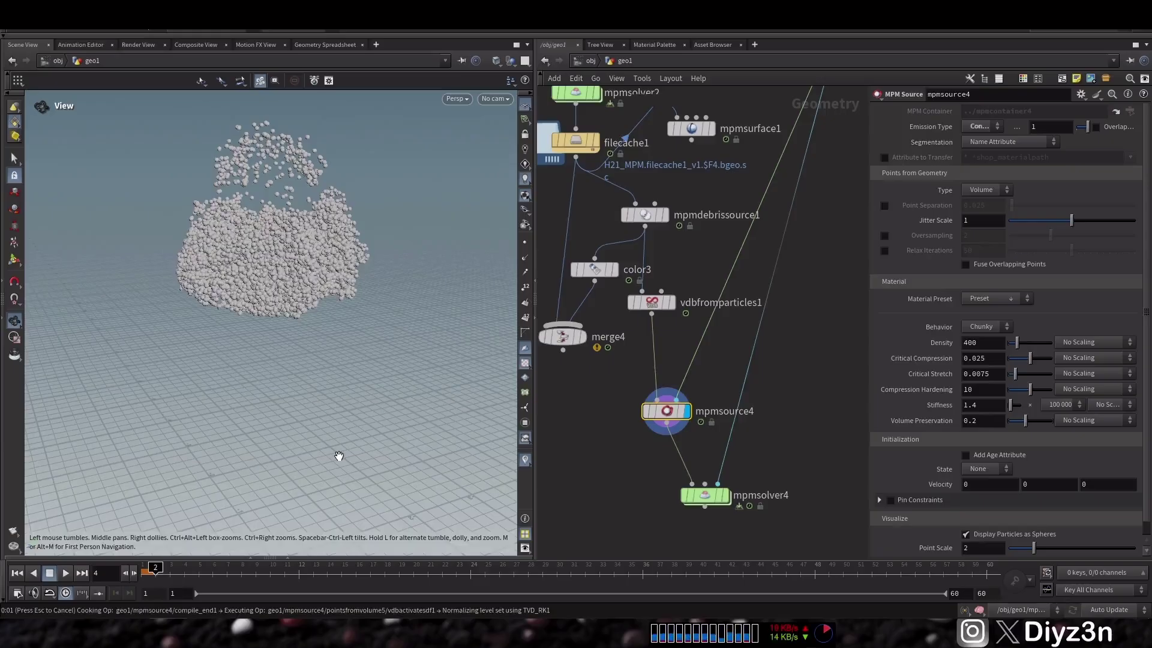
pyautogui.moveTo(344, 368); pyautogui.dragTo(318, 429)
pyautogui.scroll(-3, 275, 404)
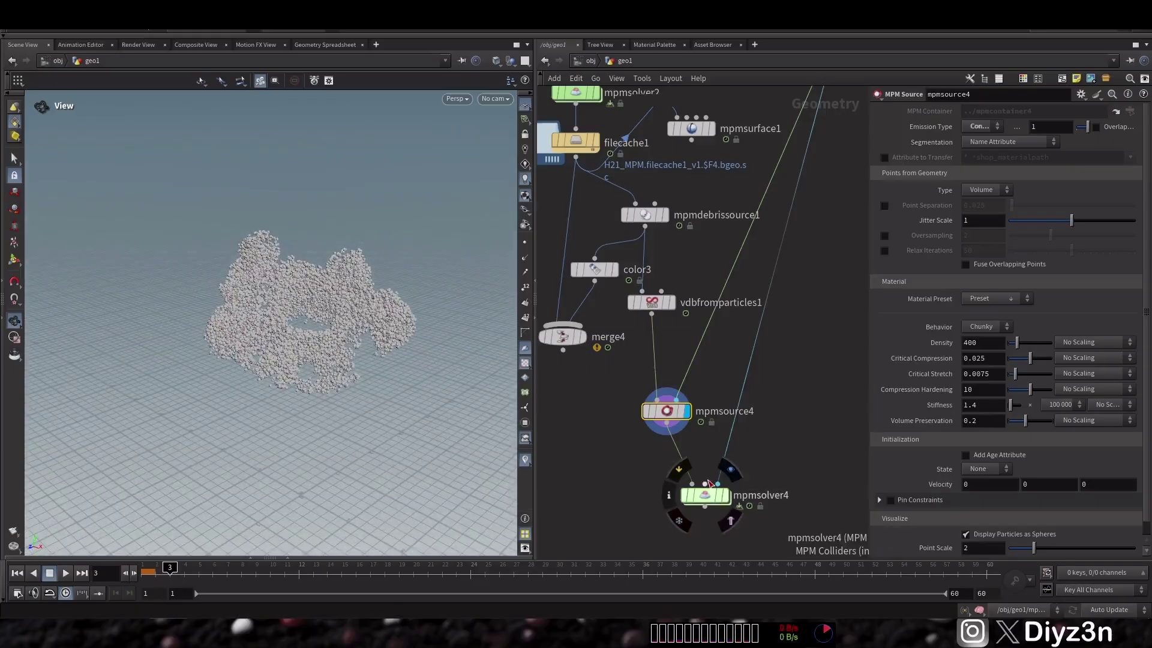
# - Rewire color3 between mpmsolver4 and merge4, and display merge4 at frame 1
pyautogui.click(21, 572)
pyautogui.moveTo(559, 495); pyautogui.dragTo(615, 393, button='middle')
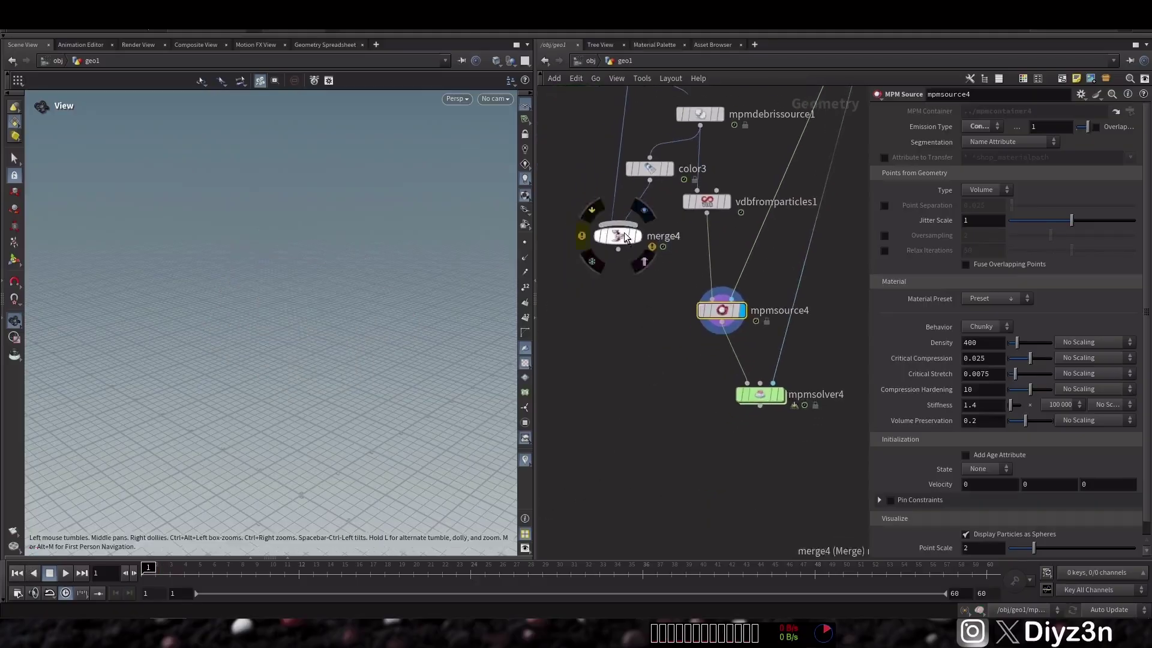
pyautogui.moveTo(618, 235); pyautogui.dragTo(614, 440)
pyautogui.moveTo(649, 167); pyautogui.dragTo(760, 407)
pyautogui.moveTo(621, 441); pyautogui.dragTo(625, 486)
pyautogui.scroll(-3, 690, 339)
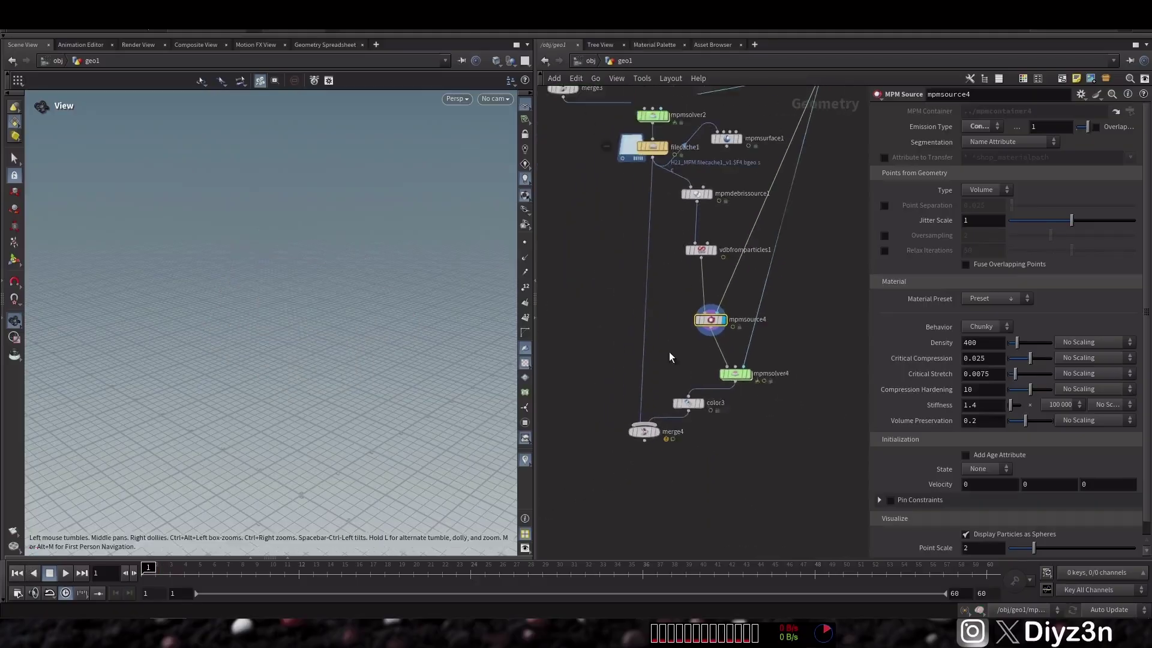
pyautogui.moveTo(671, 358); pyautogui.dragTo(675, 372, button='middle')
pyautogui.click(664, 430)
pyautogui.moveTo(278, 302); pyautogui.dragTo(232, 266)
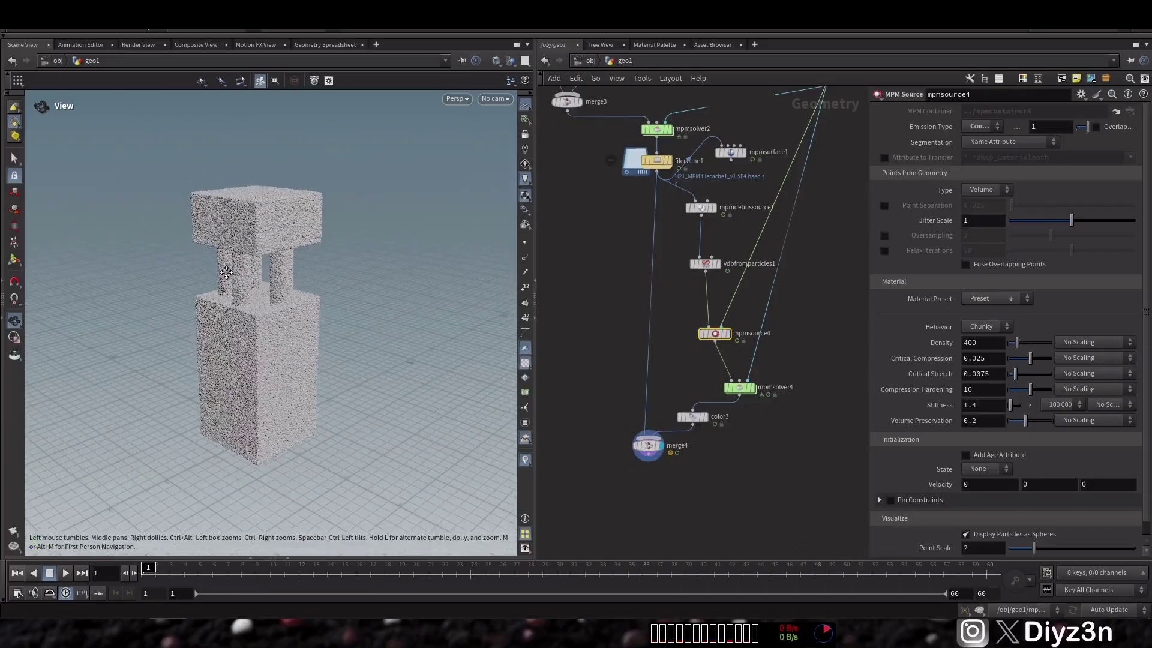
# - Create a flipbook of the merged simulation, review its playback in MPlay, and close it
pyautogui.click(13, 531)
pyautogui.click(185, 602)
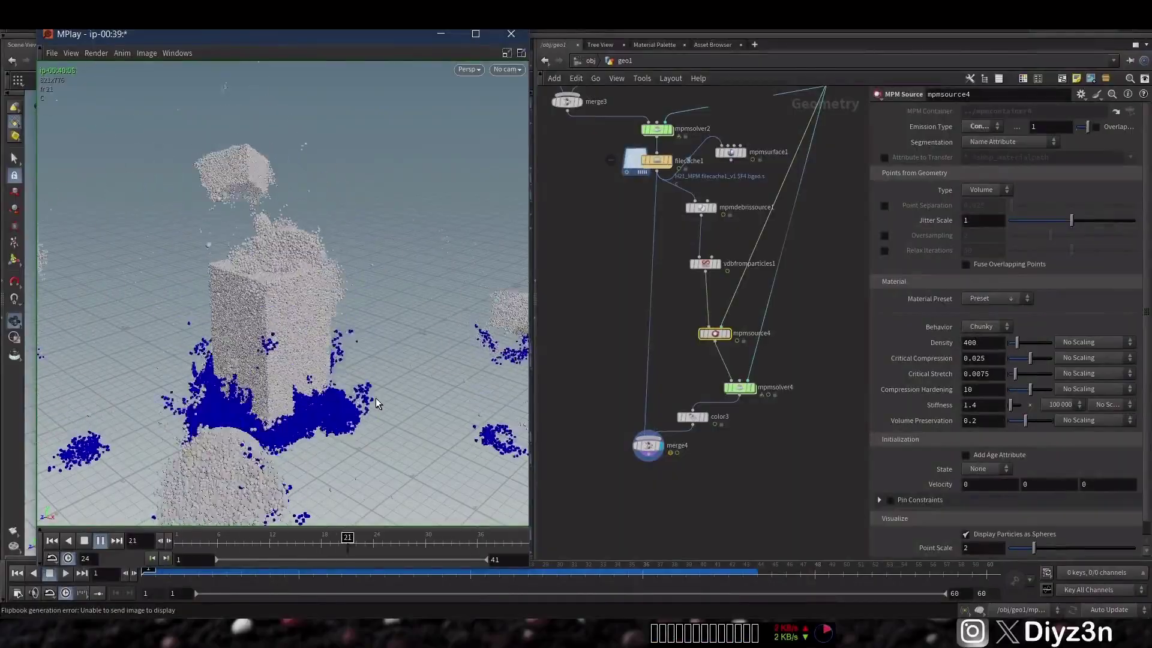
pyautogui.click(520, 38)
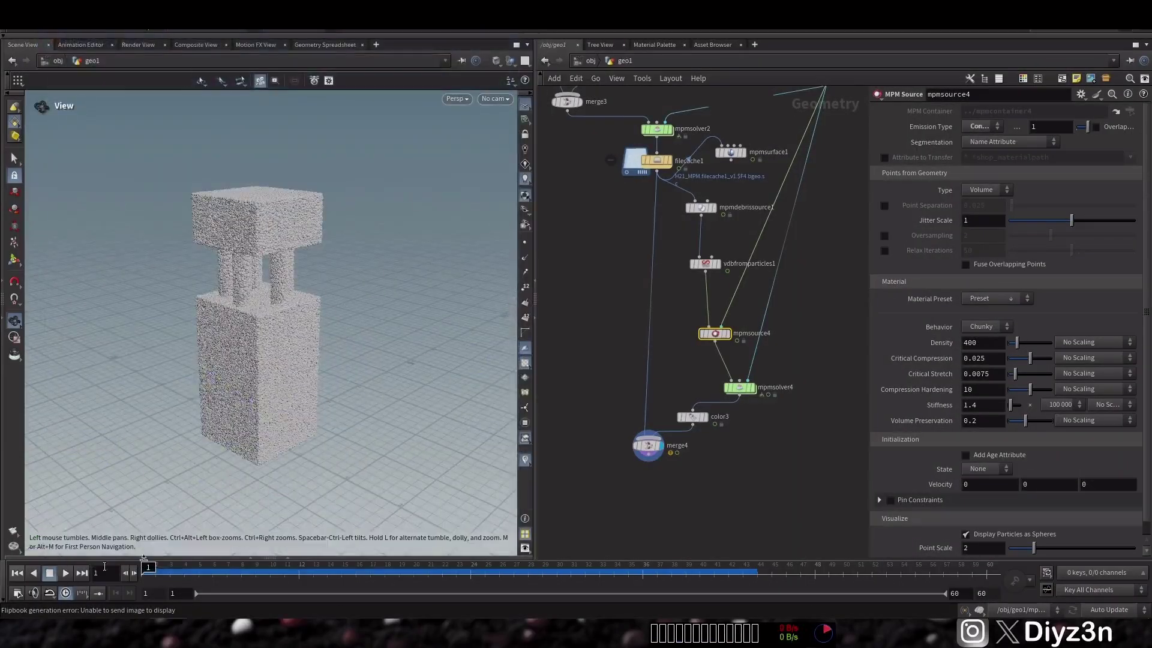
# - Add an MPM Collider node feeding the middle input of mpmsolver4
pyautogui.scroll(3, 743, 366)
pyautogui.click(738, 390)
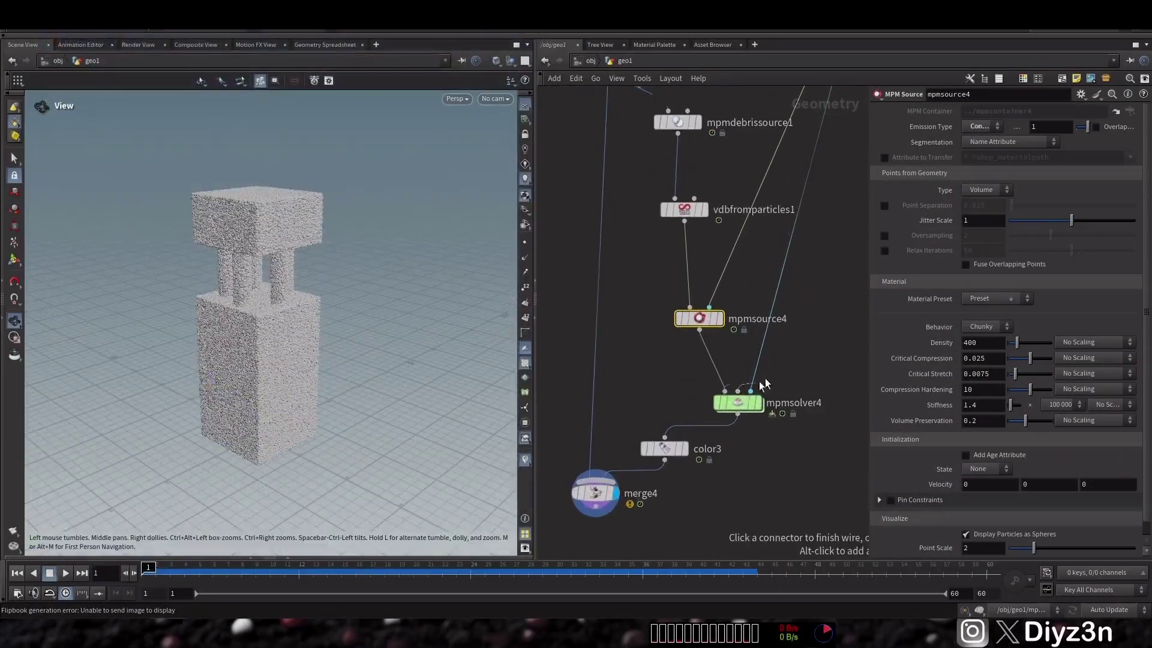
pyautogui.moveTo(812, 344); pyautogui.dragTo(746, 468, button='middle')
pyautogui.scroll(-1, 744, 467)
pyautogui.press('Tab')
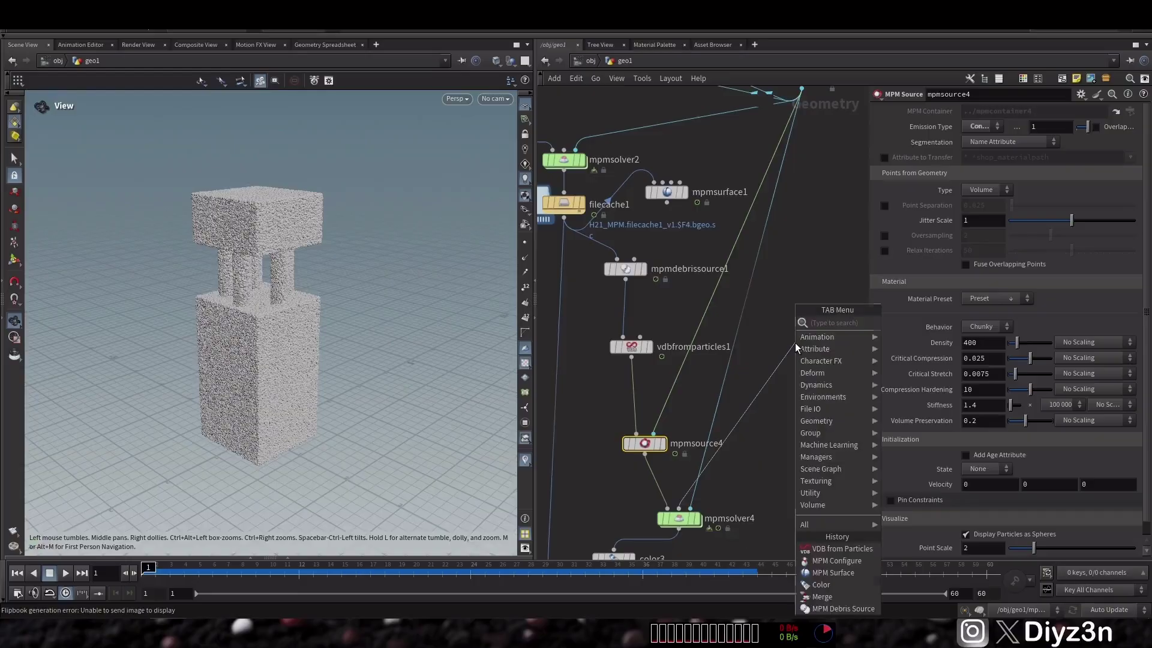
pyautogui.write('voll')
pyautogui.press('BackSpace')
pyautogui.press('BackSpace')
pyautogui.press('BackSpace')
pyautogui.press('BackSpace')
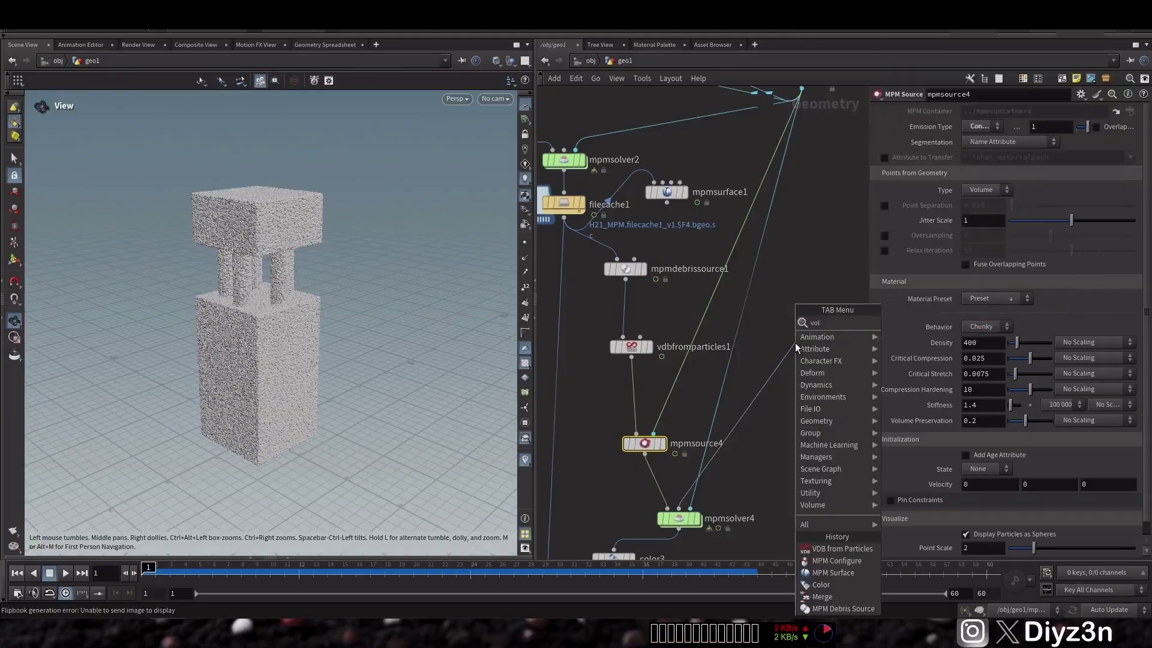
pyautogui.write('coll')
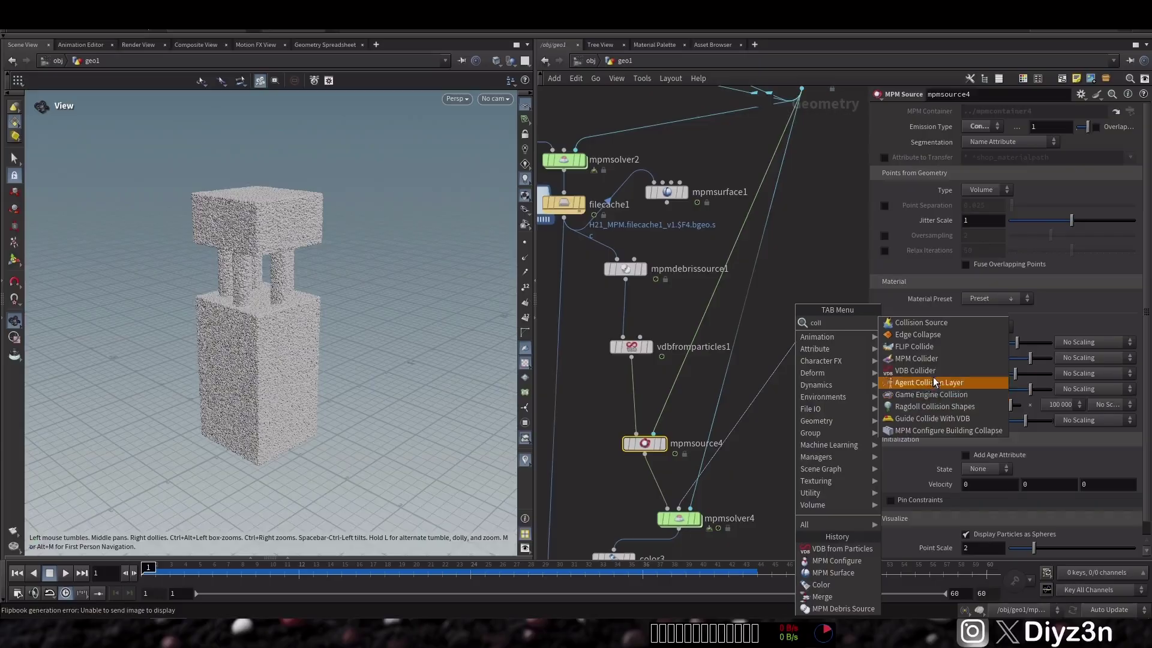
pyautogui.click(917, 358)
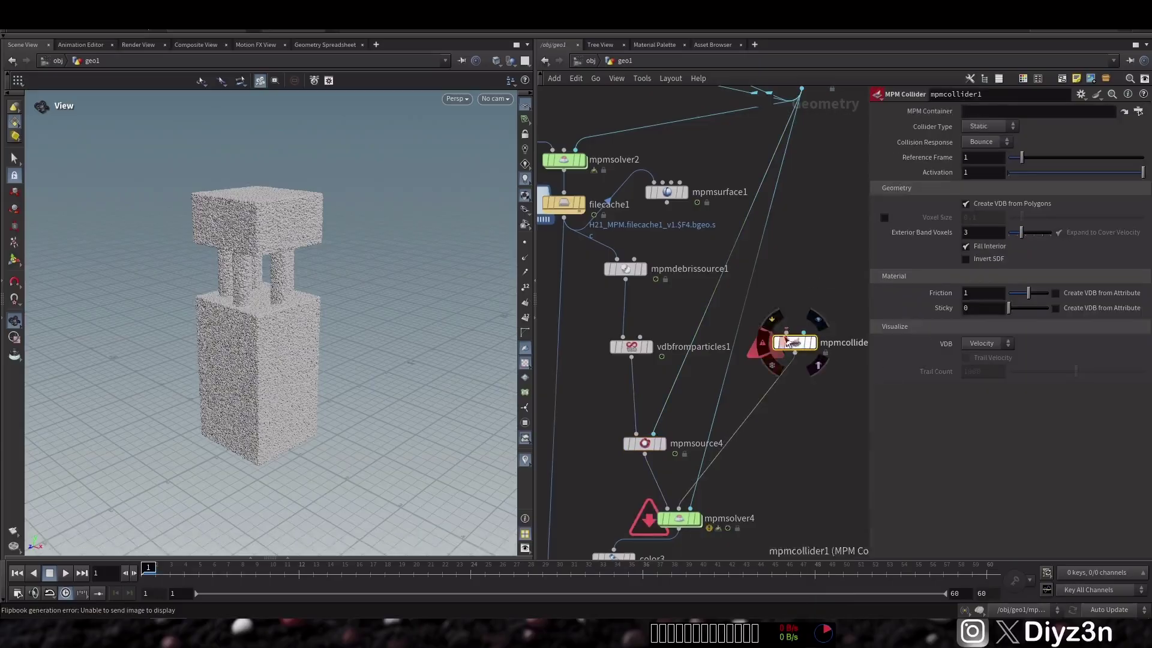
# - Wire the MPM container's output into the second input of mpmcollider1
pyautogui.click(804, 332)
pyautogui.click(811, 300)
pyautogui.click(804, 332)
pyautogui.moveTo(804, 202); pyautogui.dragTo(801, 302, button='middle')
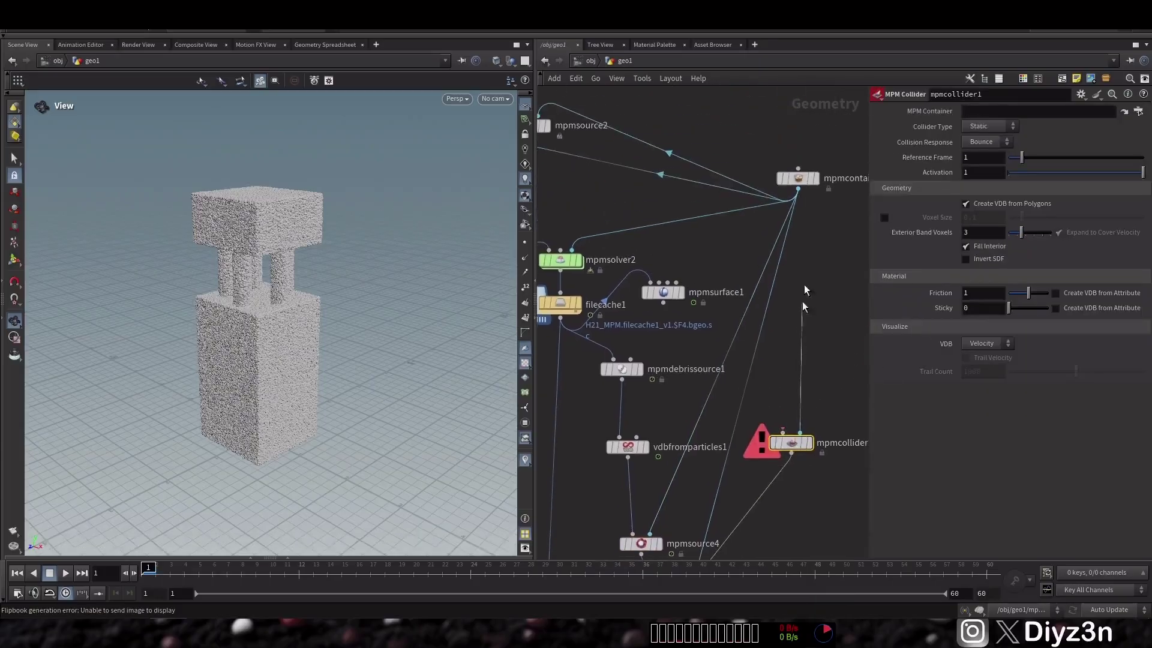
pyautogui.click(799, 188)
# - Wire mpmsurface1 into the first input of mpmcollider1, and display mpmsurface1 to check its surface over the first frames
pyautogui.moveTo(799, 368); pyautogui.dragTo(807, 241, button='middle')
pyautogui.click(791, 303)
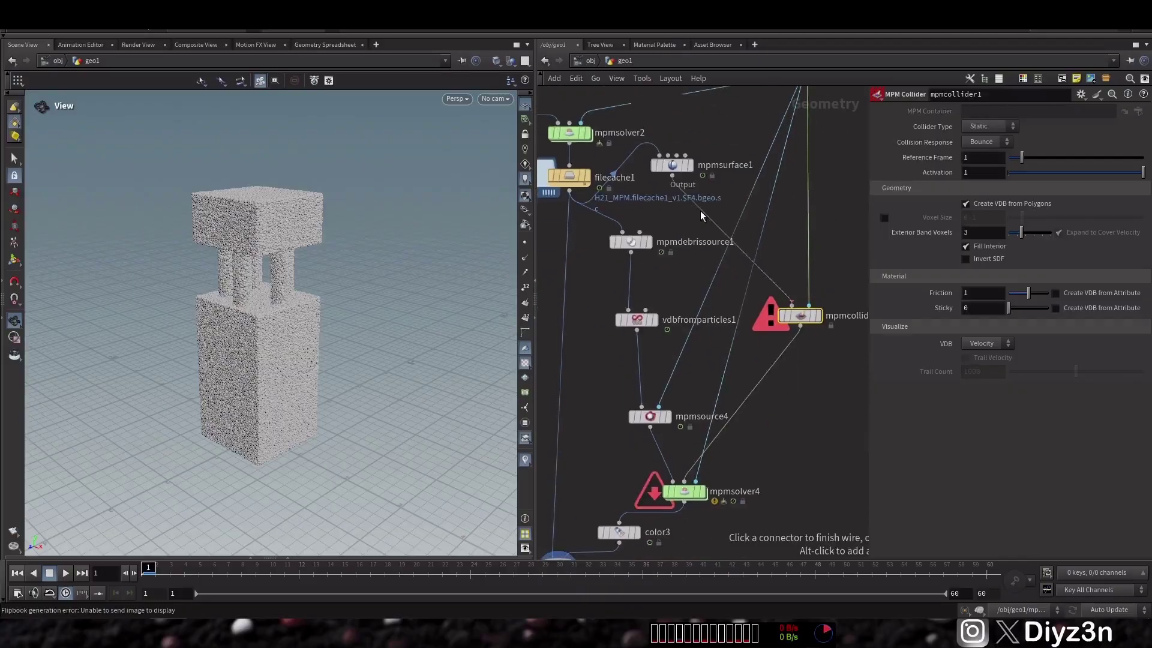
pyautogui.click(676, 168)
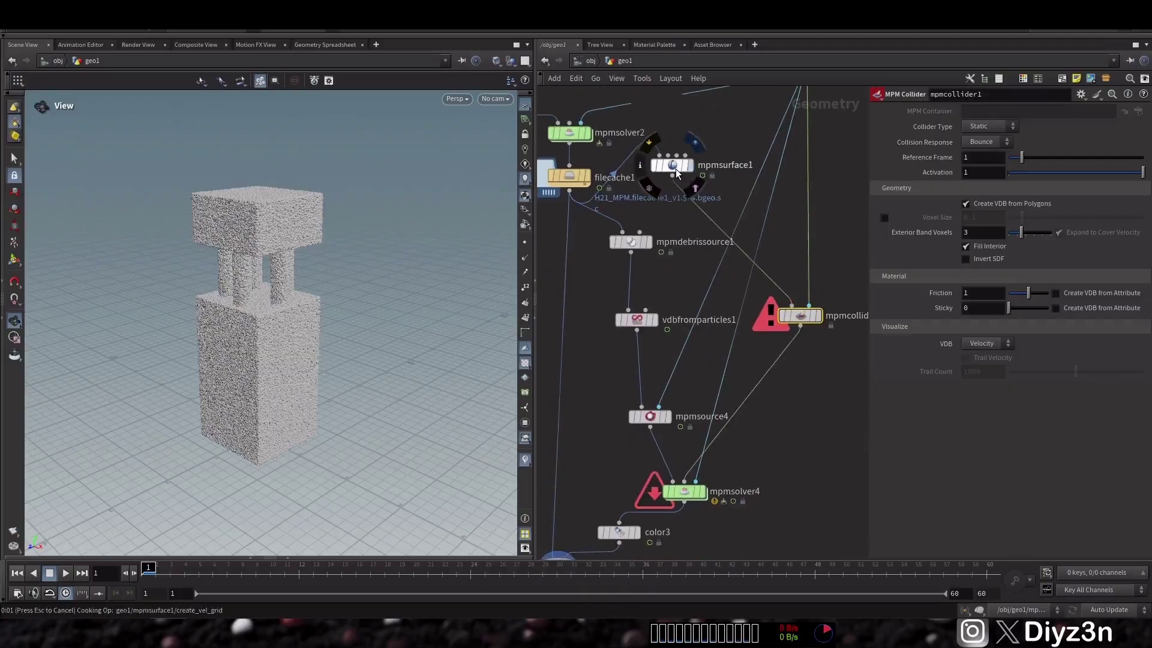
pyautogui.moveTo(676, 168); pyautogui.dragTo(688, 196)
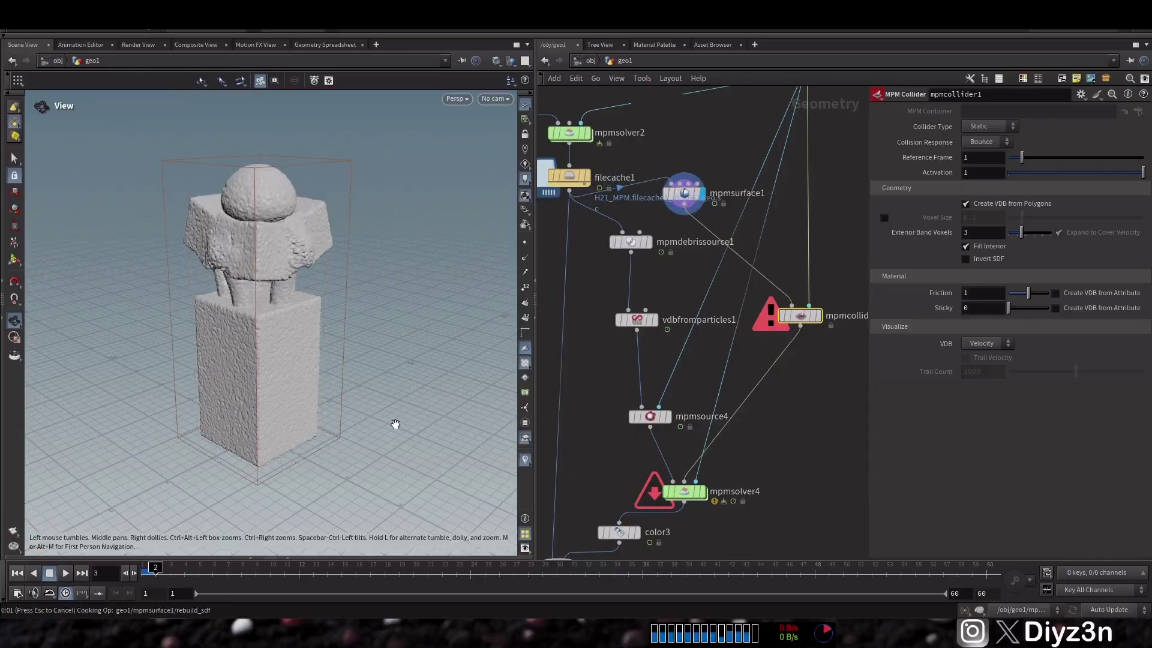
# - Display mpmcollider1 and change its Collider Type from Static to Animated
pyautogui.moveTo(819, 317)
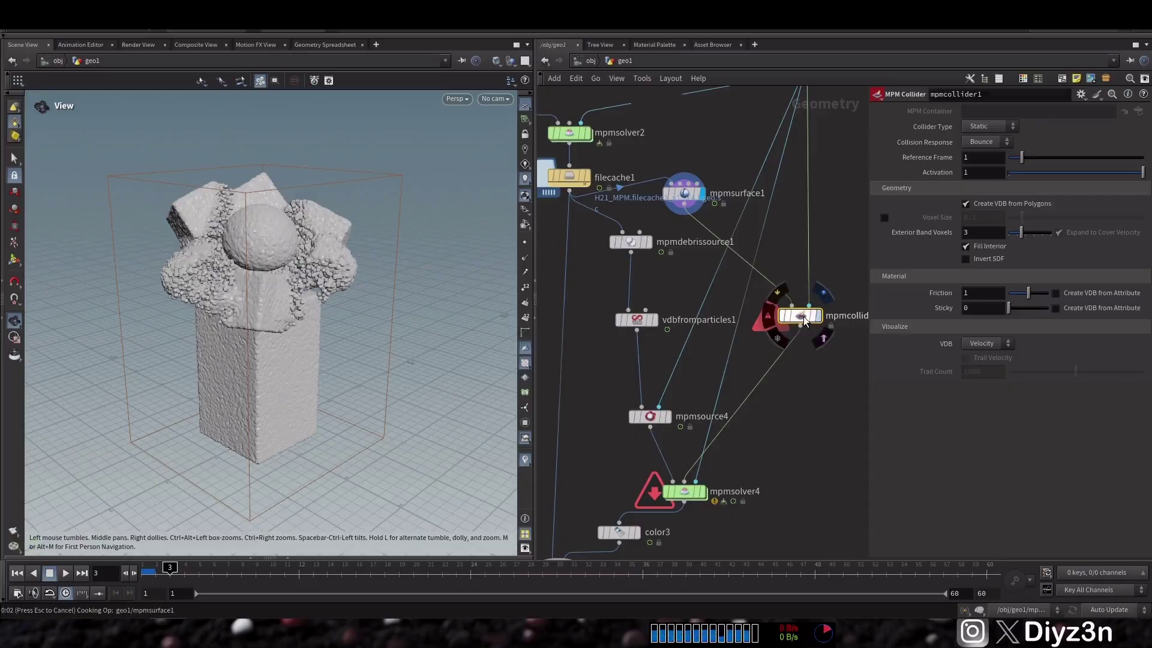
pyautogui.press('r')
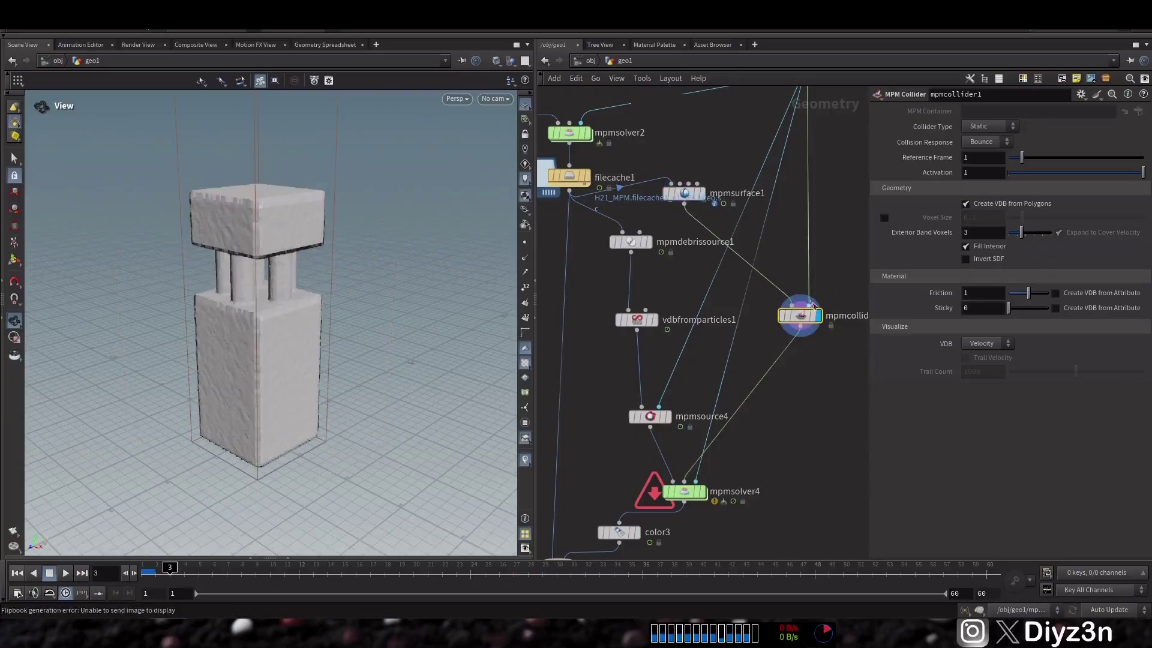
pyautogui.click(985, 127)
pyautogui.click(988, 150)
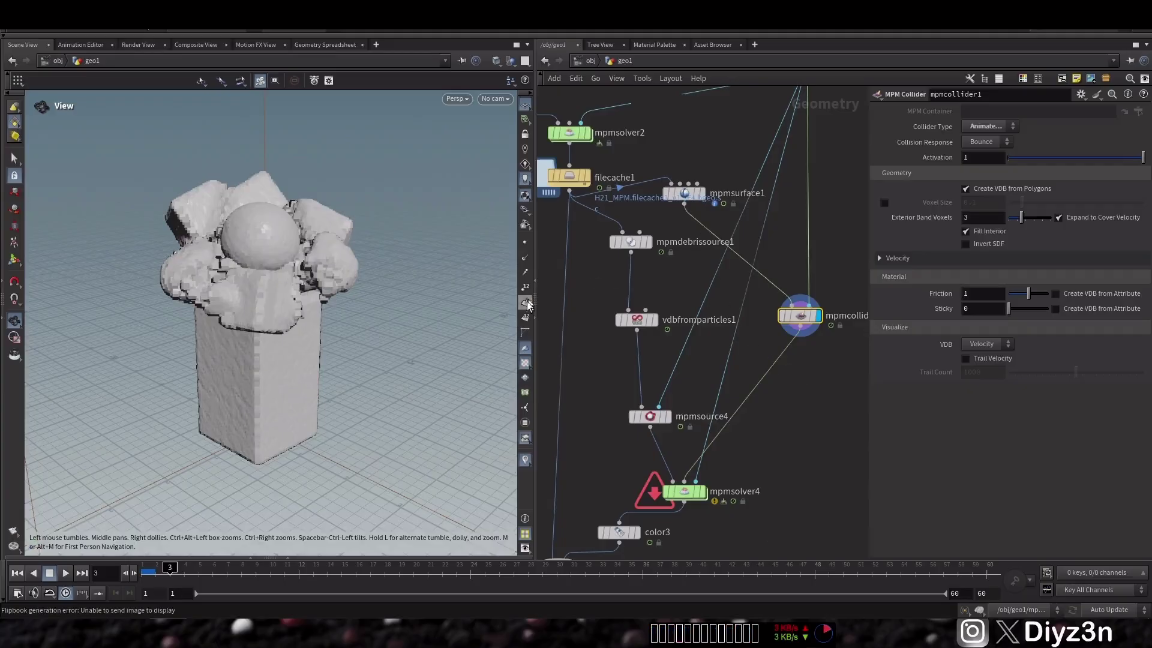
# - Display merge4 at frame 1, create a flipbook of the simulation with the collider, review it in MPlay, and close it
pyautogui.moveTo(787, 457); pyautogui.dragTo(836, 385, button='middle')
pyautogui.scroll(-1, 781, 432)
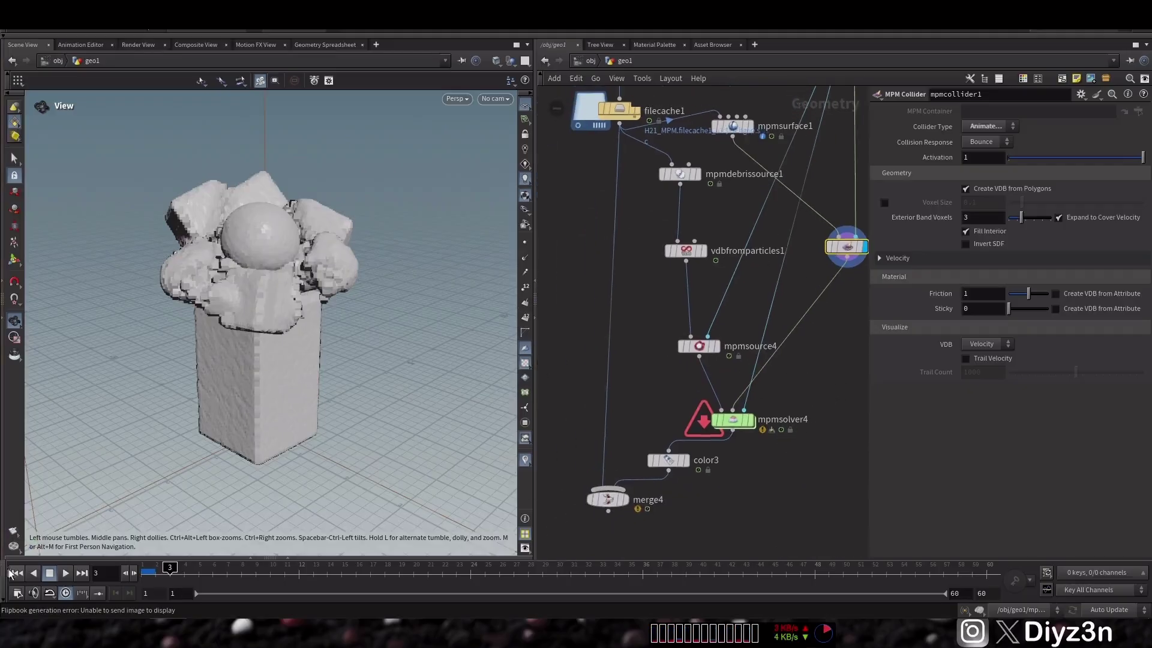
pyautogui.hotkey('ctrl', 'Up')
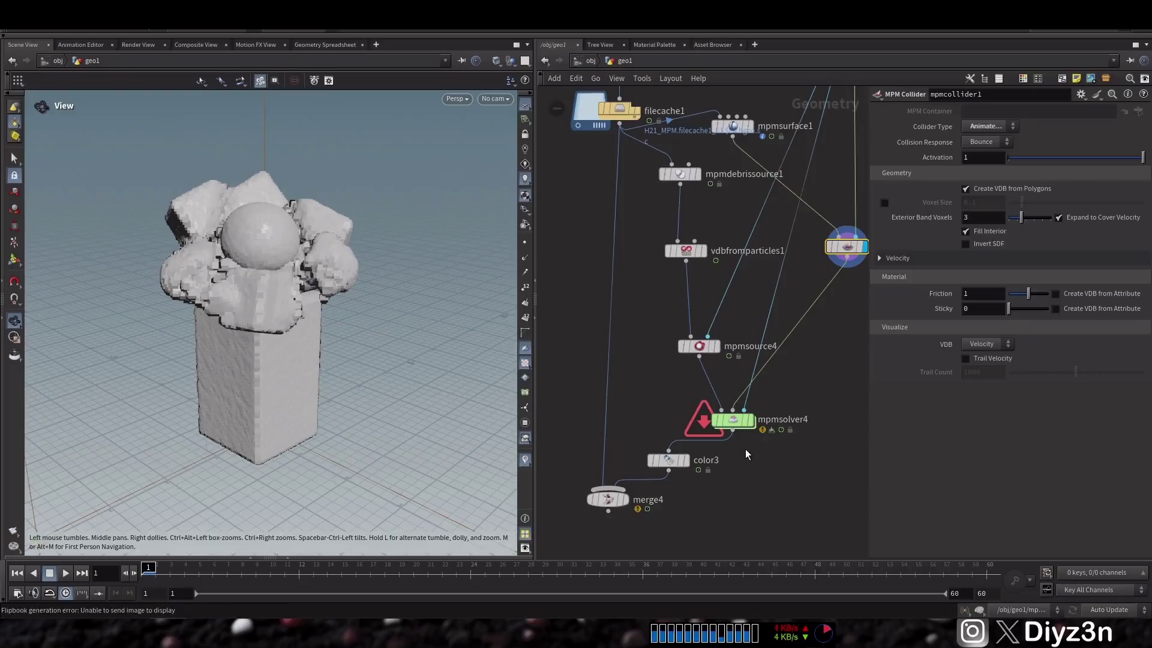
pyautogui.click(737, 422)
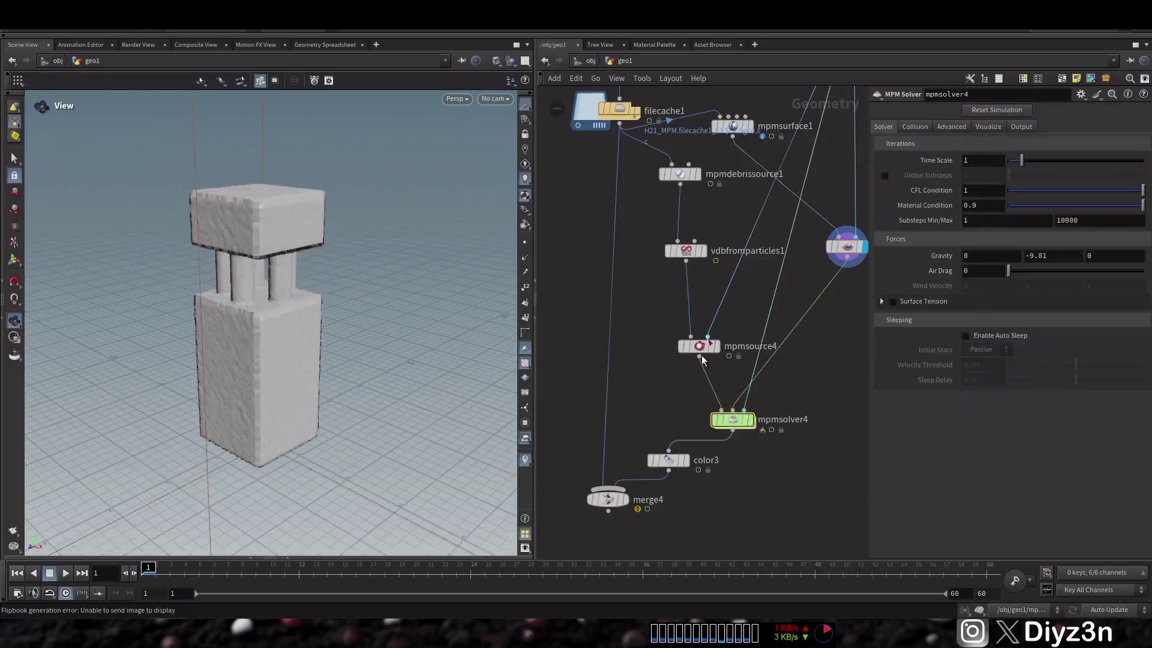
pyautogui.click(629, 500)
pyautogui.moveTo(303, 275); pyautogui.dragTo(252, 329)
pyautogui.moveTo(252, 329); pyautogui.dragTo(239, 345, button='right')
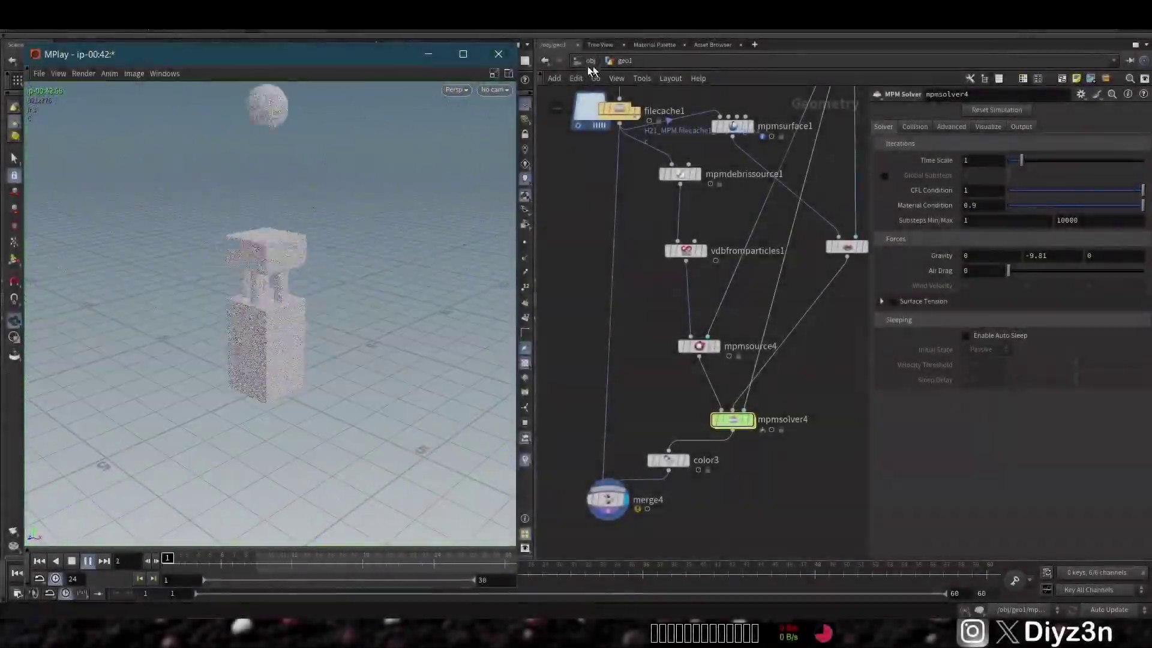
pyautogui.click(501, 51)
# - Try the Soil material preset on mpmsource4, and set its Material Preset to Concrete
pyautogui.click(681, 347)
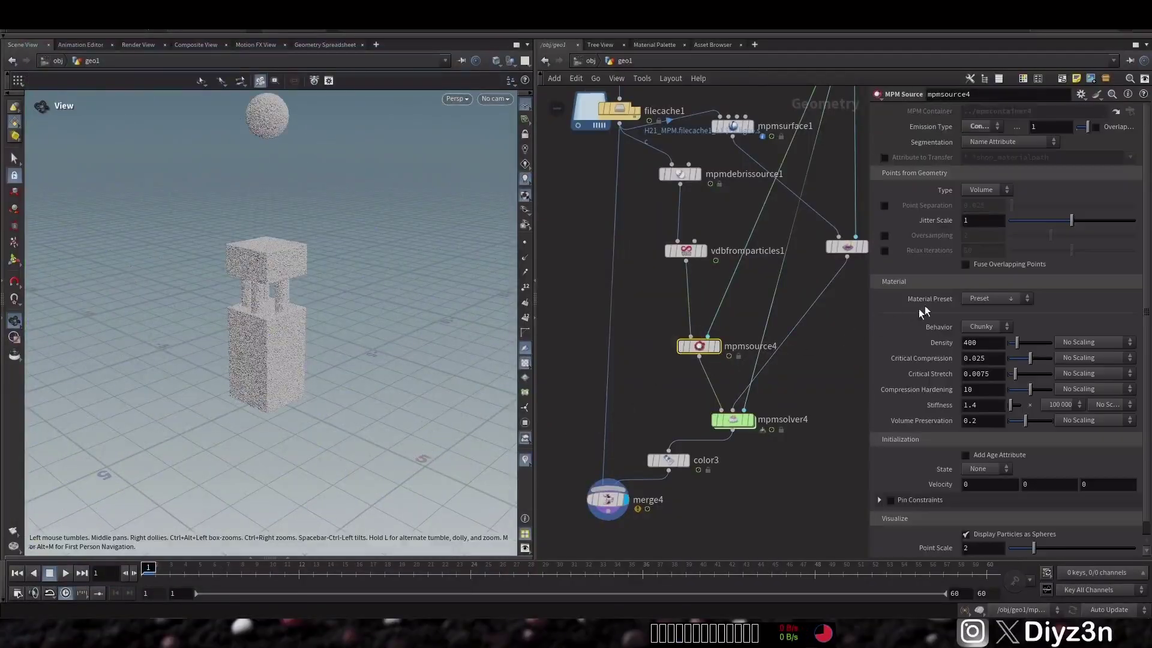
pyautogui.click(1010, 294)
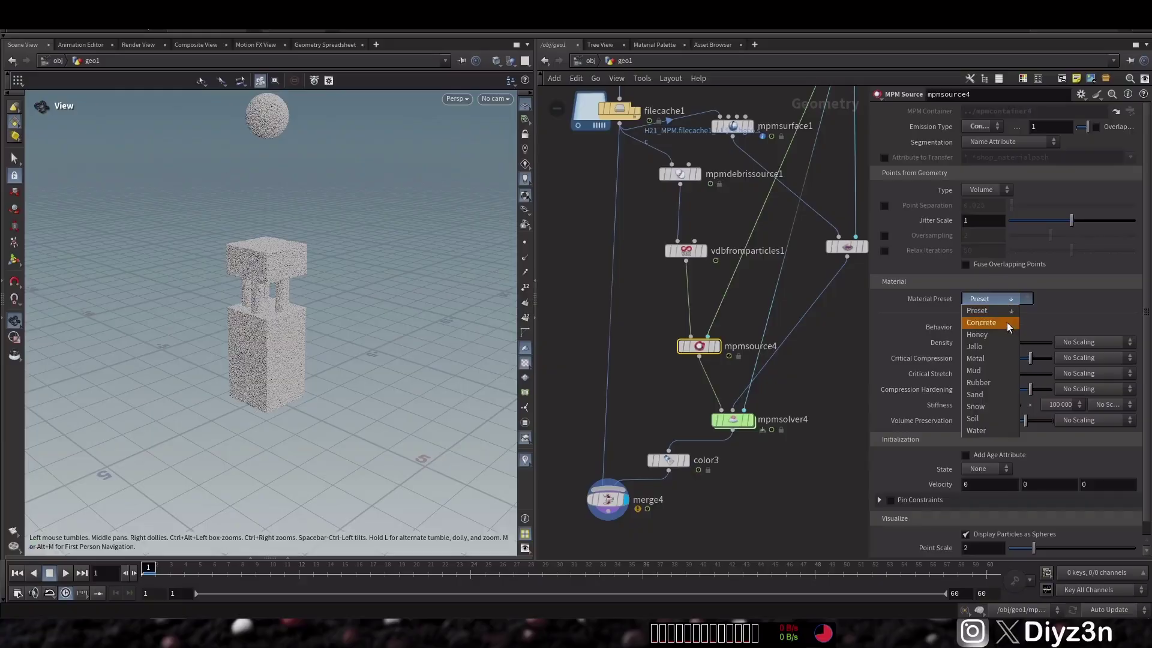
pyautogui.click(1005, 322)
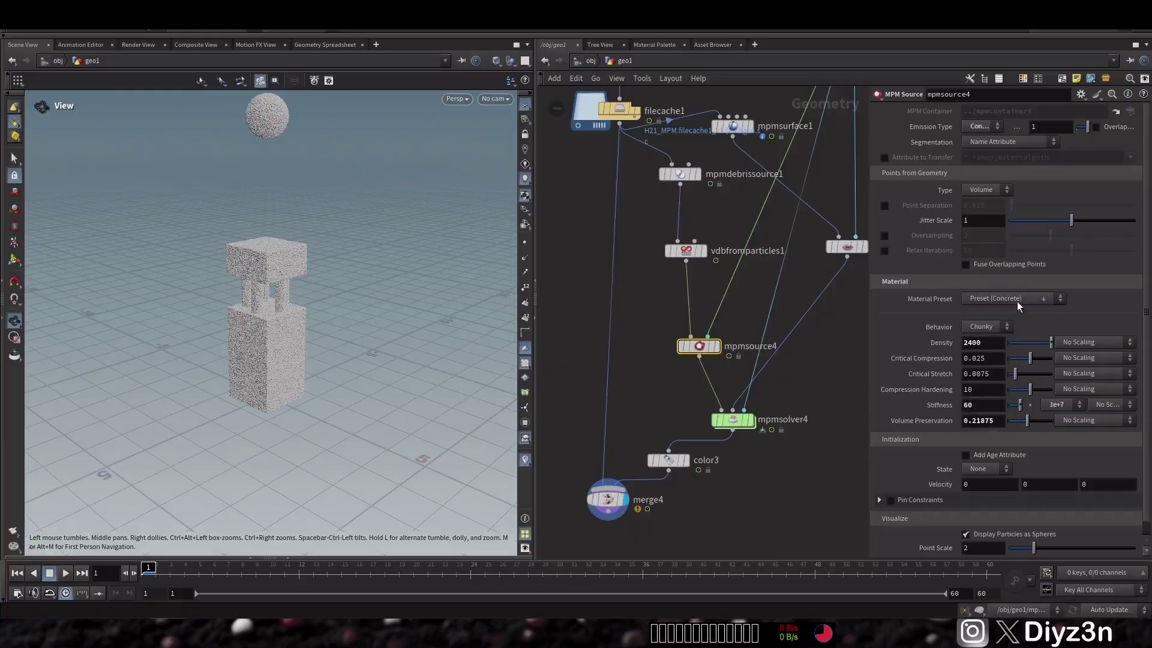
pyautogui.click(1017, 301)
pyautogui.click(1002, 409)
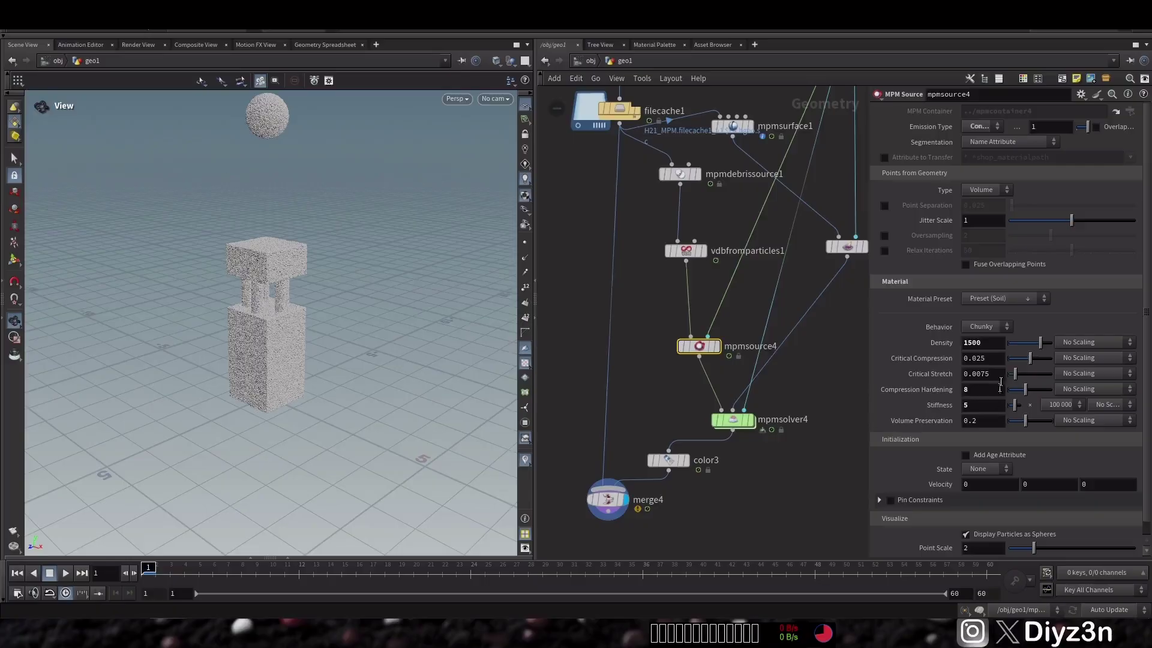
pyautogui.click(1005, 299)
pyautogui.click(982, 323)
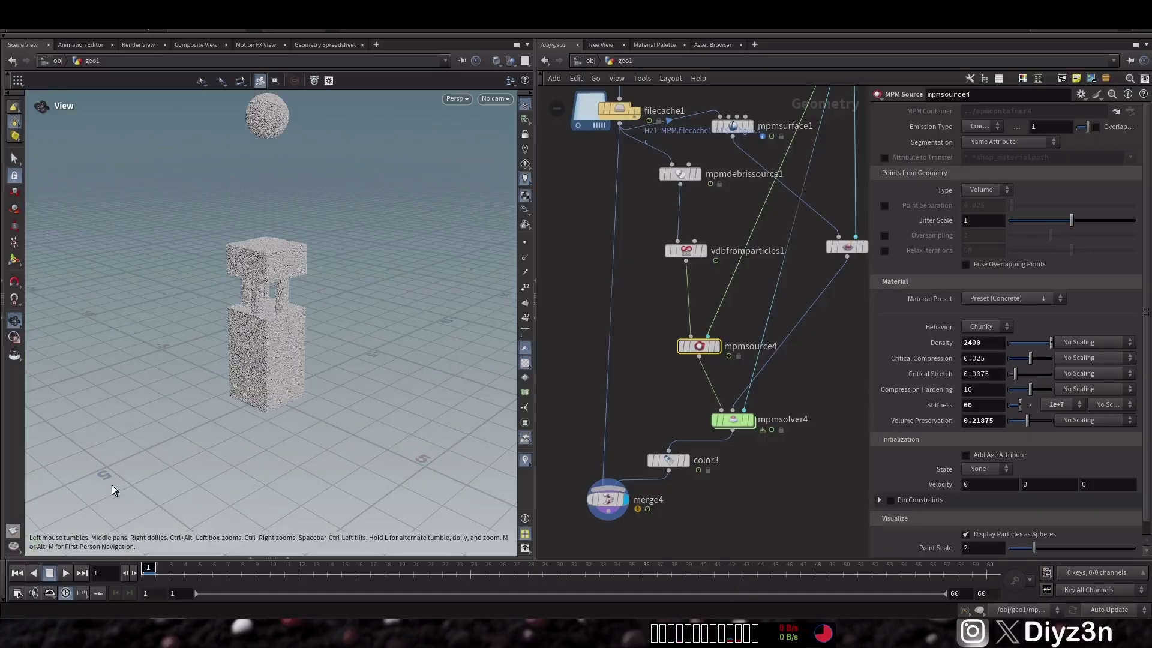
# - Create a flipbook of the merged simulation with the concrete debris and review its playback from the first frame in MPlay
pyautogui.hotkey('alt', 'f')
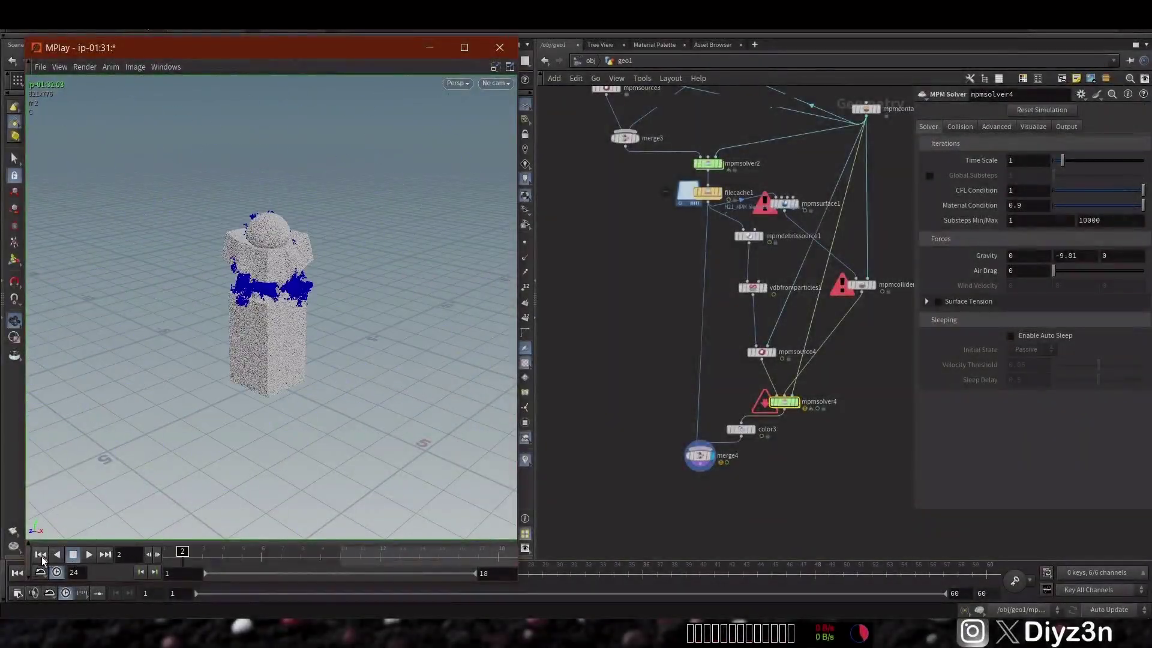
pyautogui.click(40, 555)
pyautogui.click(89, 555)
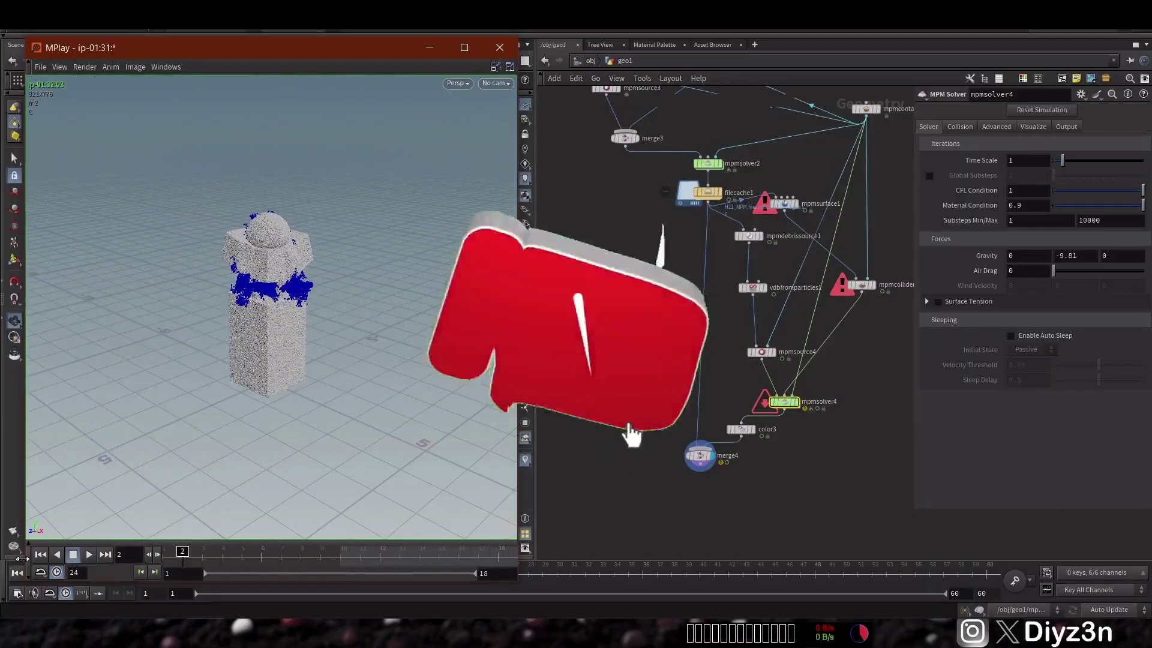
pyautogui.click(72, 554)
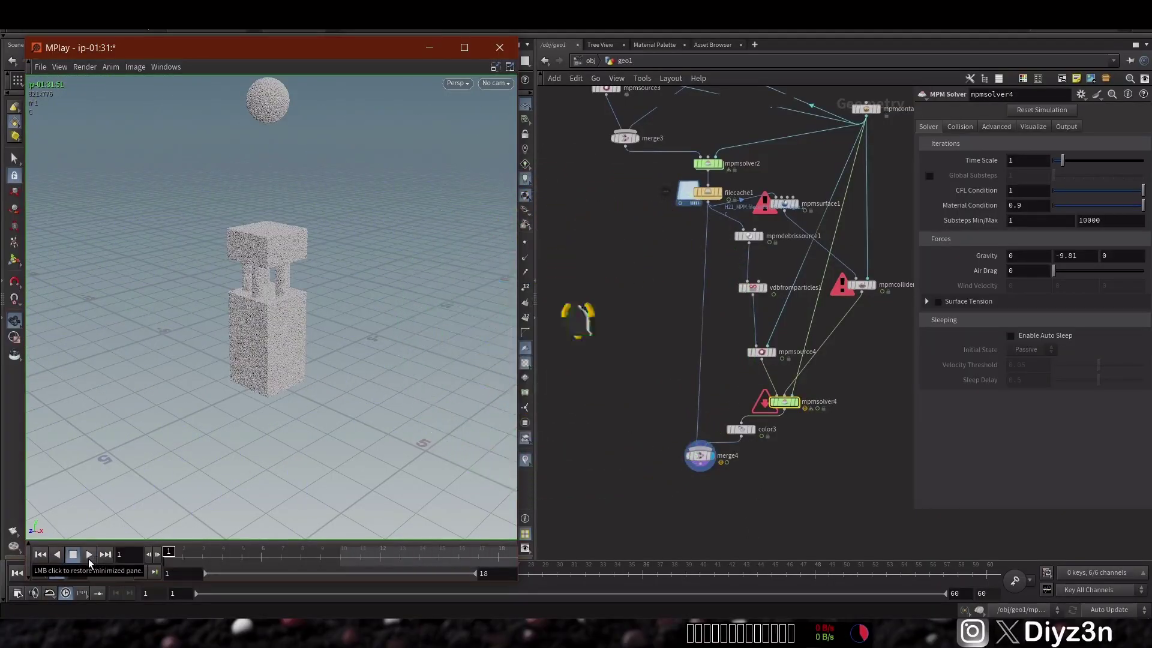